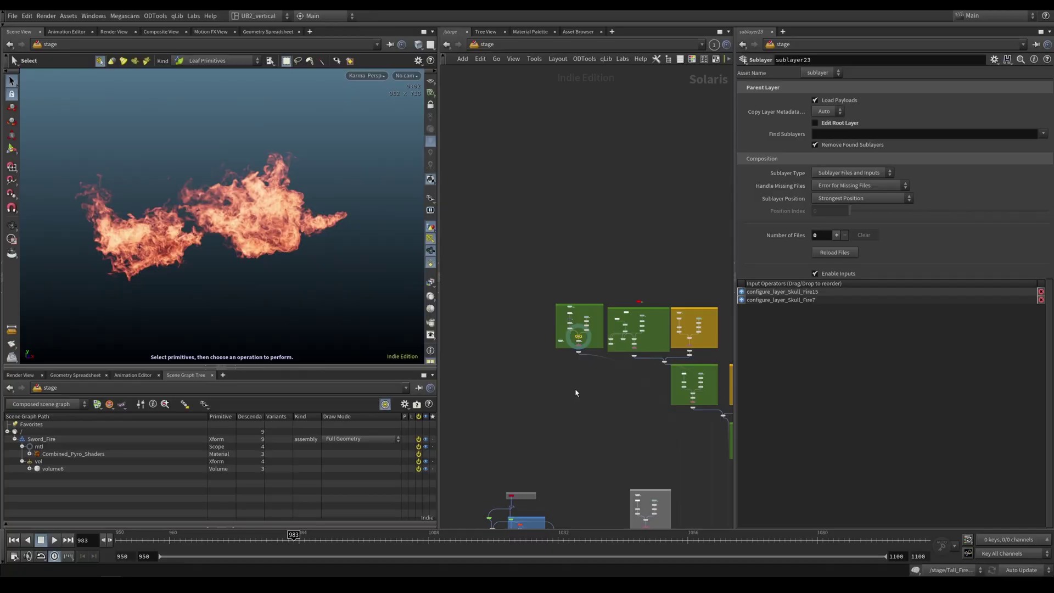
Select the volume6 node in the Sword_Fire network and examine its Primitive Path.
{"action": "scroll", "coordinate": [582, 365], "scroll_direction": "up", "scroll_amount": 4}
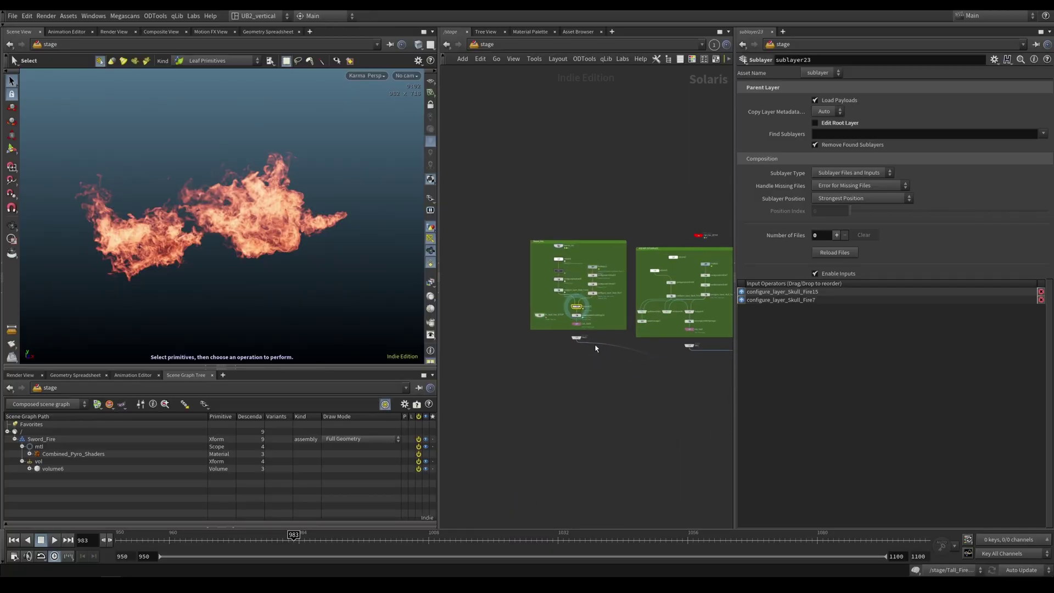
{"action": "right_click_drag", "start_coordinate": [602, 315], "coordinate": [638, 287]}
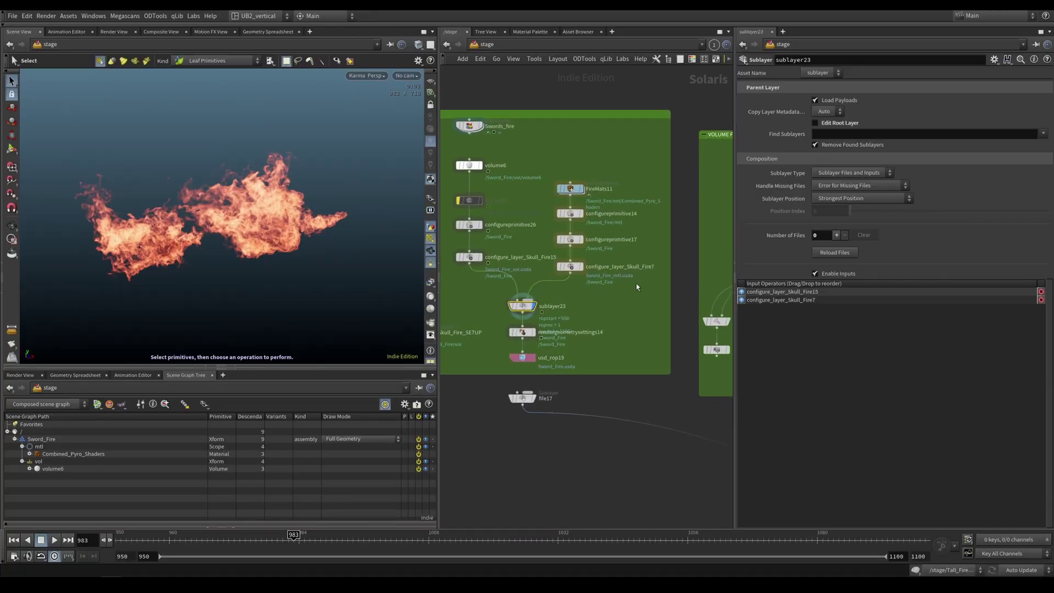
{"action": "middle_click_drag", "start_coordinate": [637, 287], "coordinate": [704, 338]}
{"action": "scroll", "coordinate": [643, 359], "scroll_direction": "up", "scroll_amount": 2}
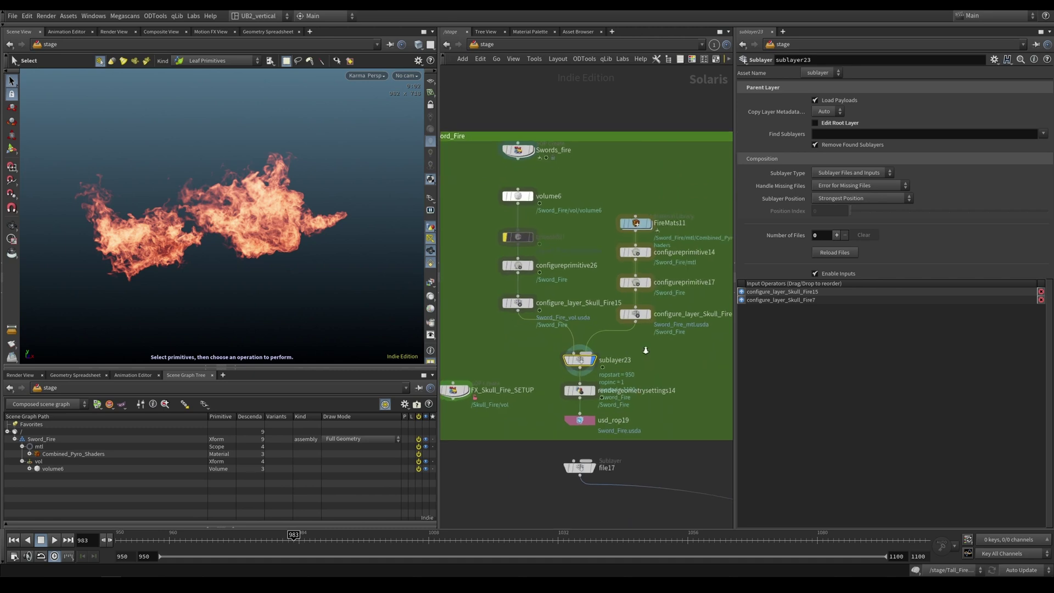
{"action": "middle_click_drag", "start_coordinate": [542, 127], "coordinate": [556, 168]}
{"action": "left_click", "coordinate": [574, 205]}
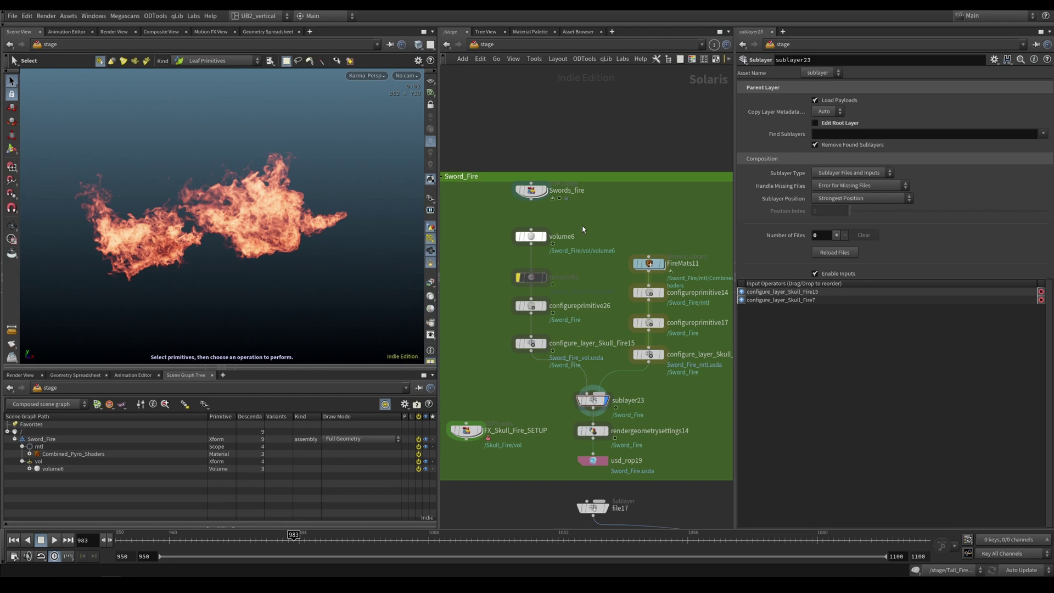
{"action": "left_click", "coordinate": [528, 237]}
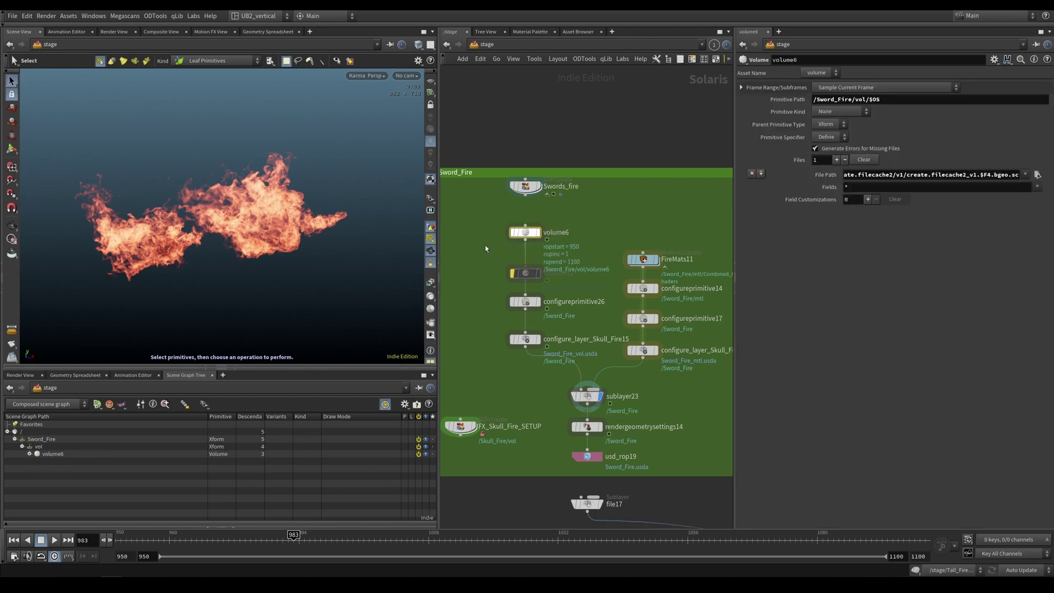
{"action": "scroll", "coordinate": [554, 252], "scroll_direction": "up", "scroll_amount": 1}
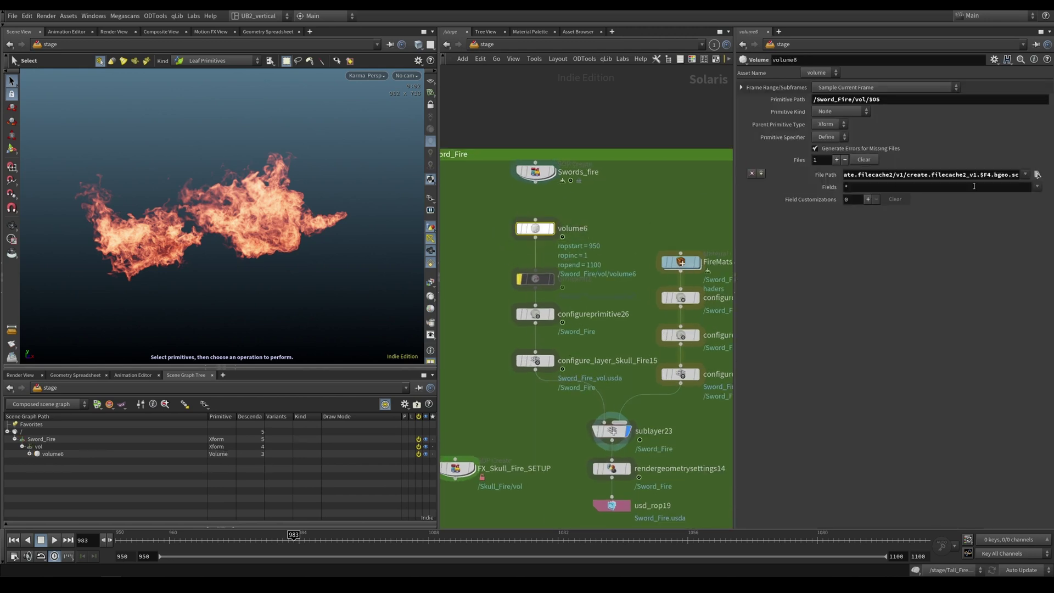
{"action": "left_click_drag", "start_coordinate": [887, 101], "coordinate": [812, 100]}
{"action": "left_click", "coordinate": [821, 297]}
{"action": "double_click", "coordinate": [910, 99]}
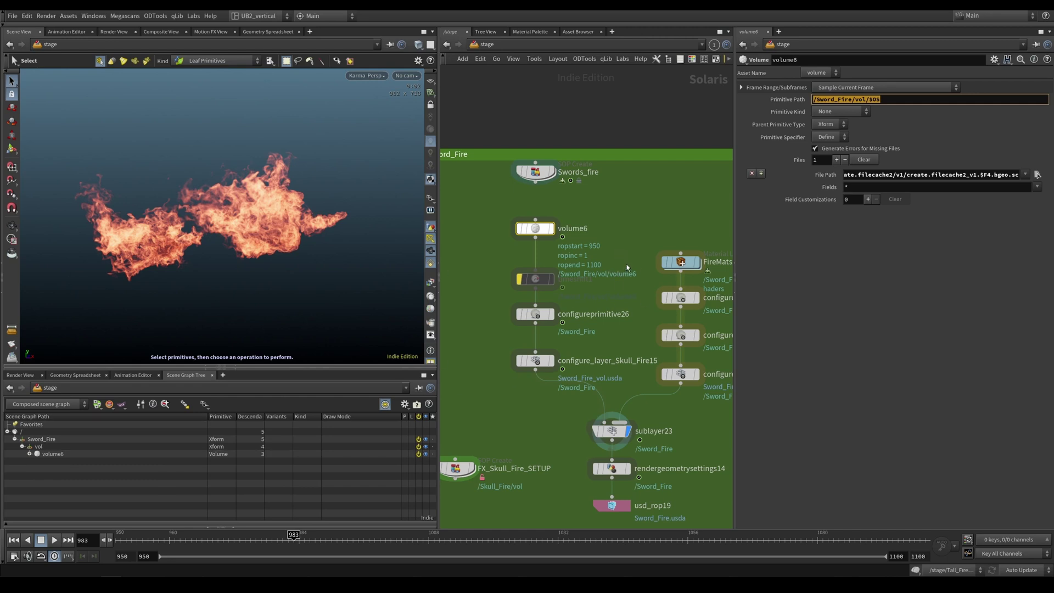
Examine the primitive kind on configureprimitive26 and the save path on configure_layer_Skull_Fire15.
{"action": "middle_click_drag", "start_coordinate": [627, 264], "coordinate": [615, 257]}
{"action": "left_click", "coordinate": [522, 306]}
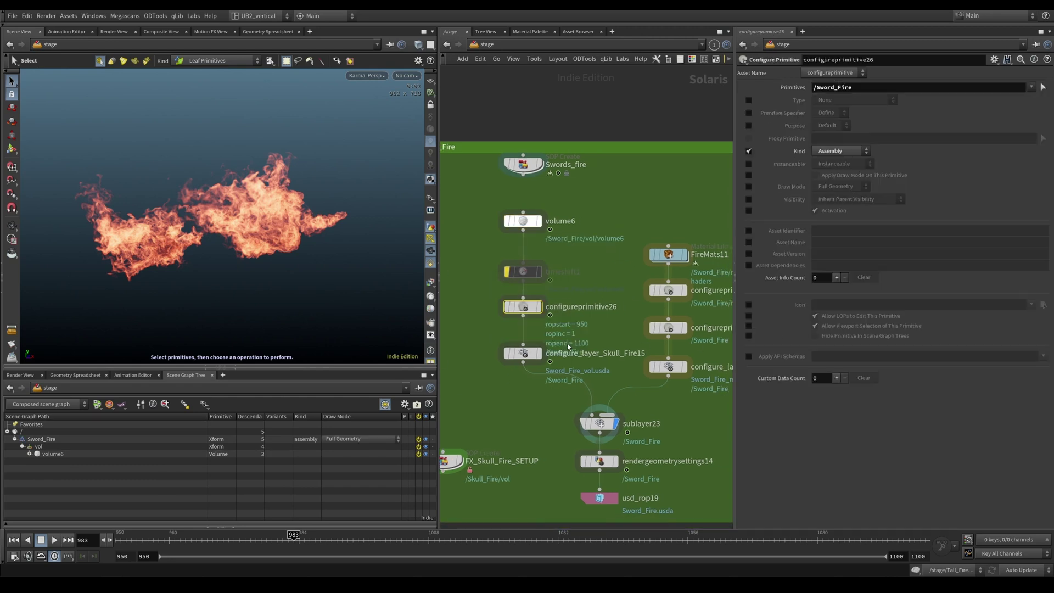
{"action": "middle_click_drag", "start_coordinate": [585, 322], "coordinate": [585, 301]}
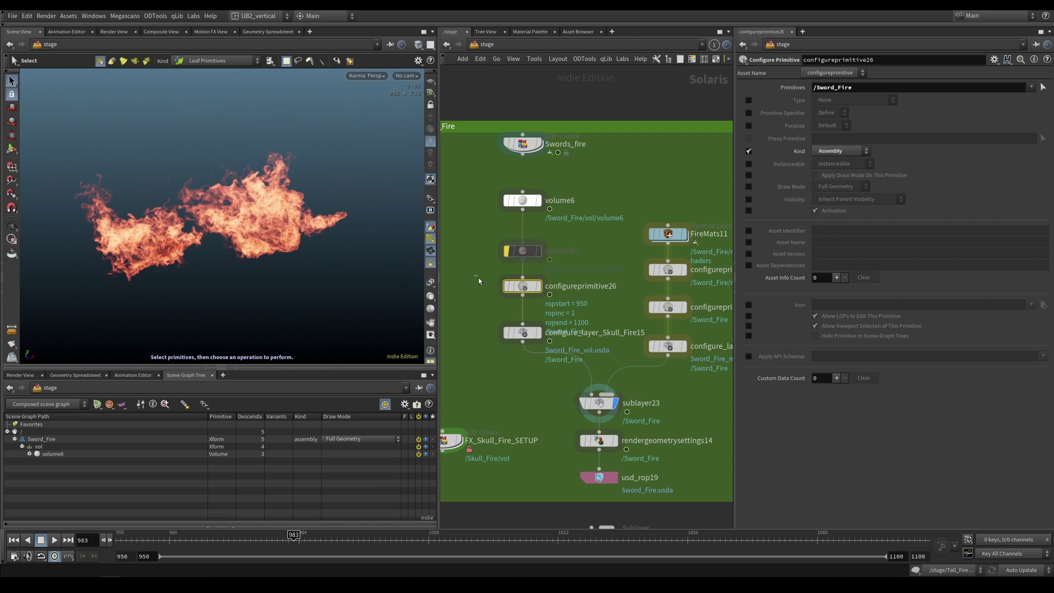
{"action": "left_click", "coordinate": [516, 336]}
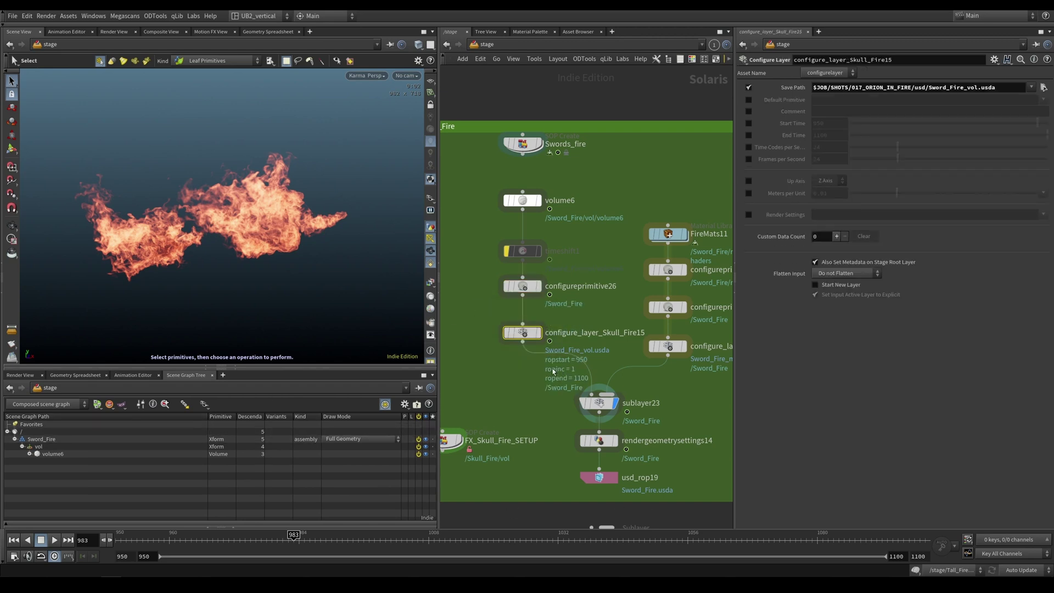
Bypass both configure layer nodes feeding sublayer23, then display sublayer23 and read its node information.
{"action": "key", "text": "r"}
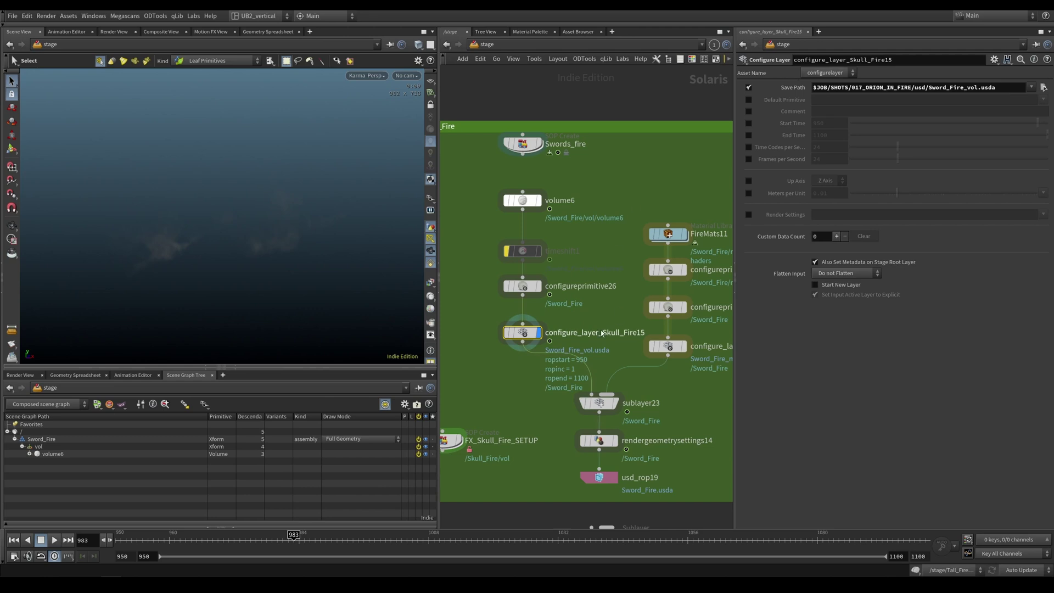
{"action": "middle_click_drag", "start_coordinate": [592, 319], "coordinate": [573, 309]}
{"action": "key", "text": "q"}
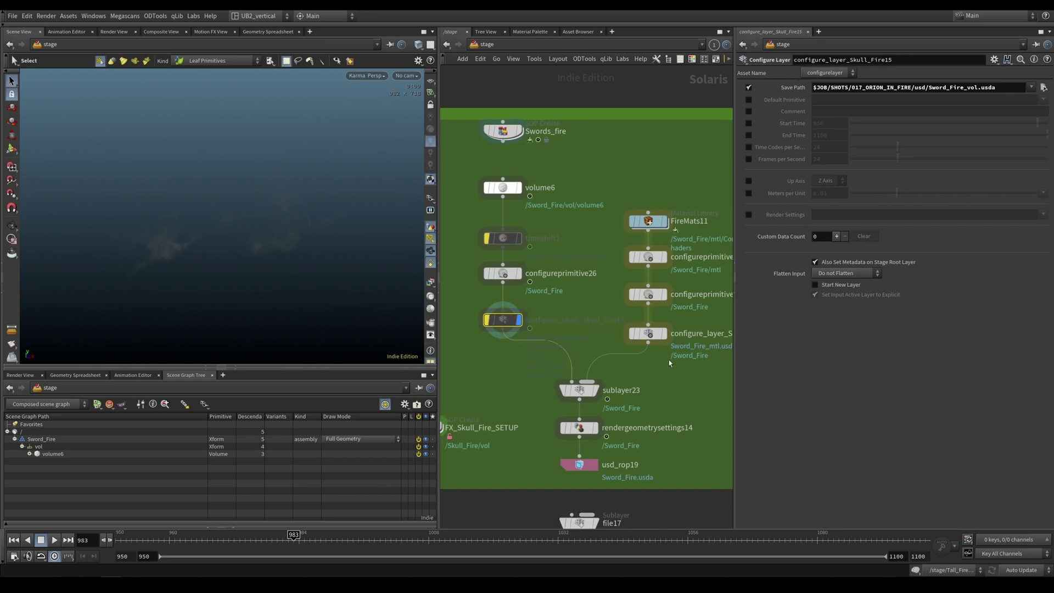
{"action": "left_click", "coordinate": [579, 391]}
{"action": "key", "text": "r"}
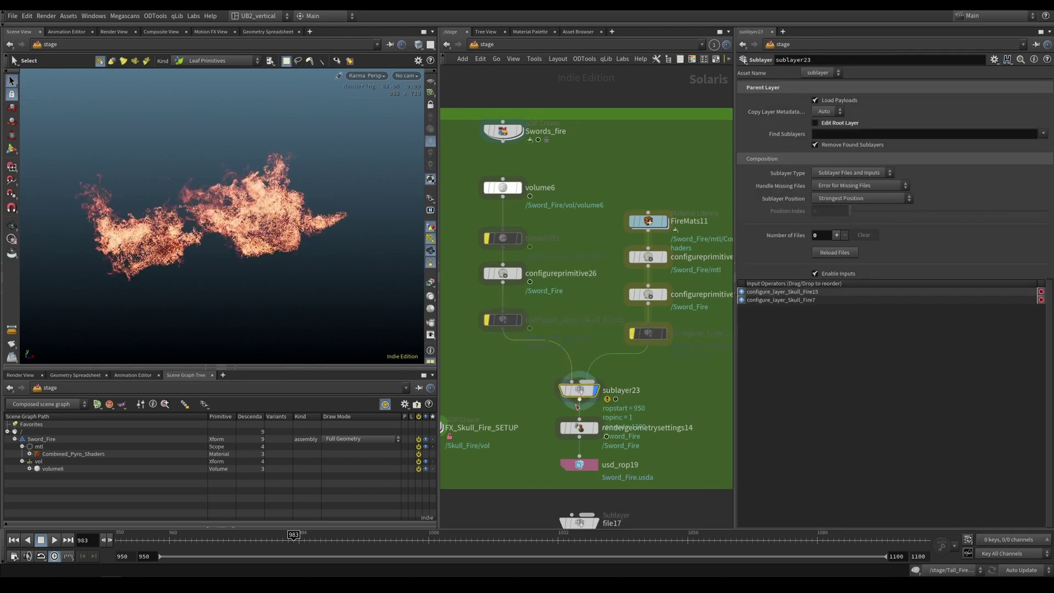
{"action": "middle_click", "coordinate": [580, 394]}
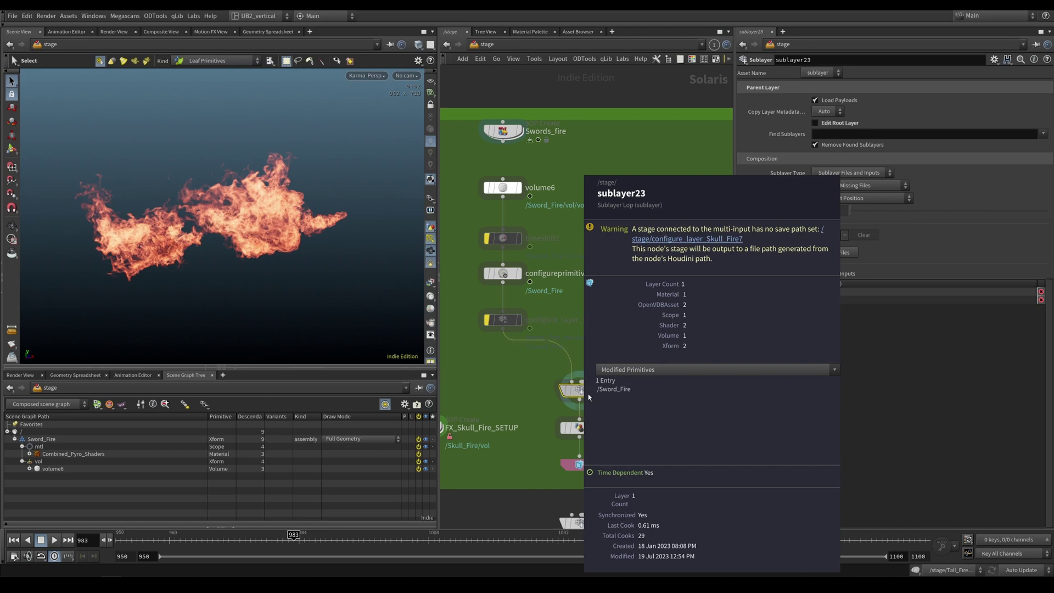
{"action": "middle_click_drag", "start_coordinate": [617, 381], "coordinate": [604, 351]}
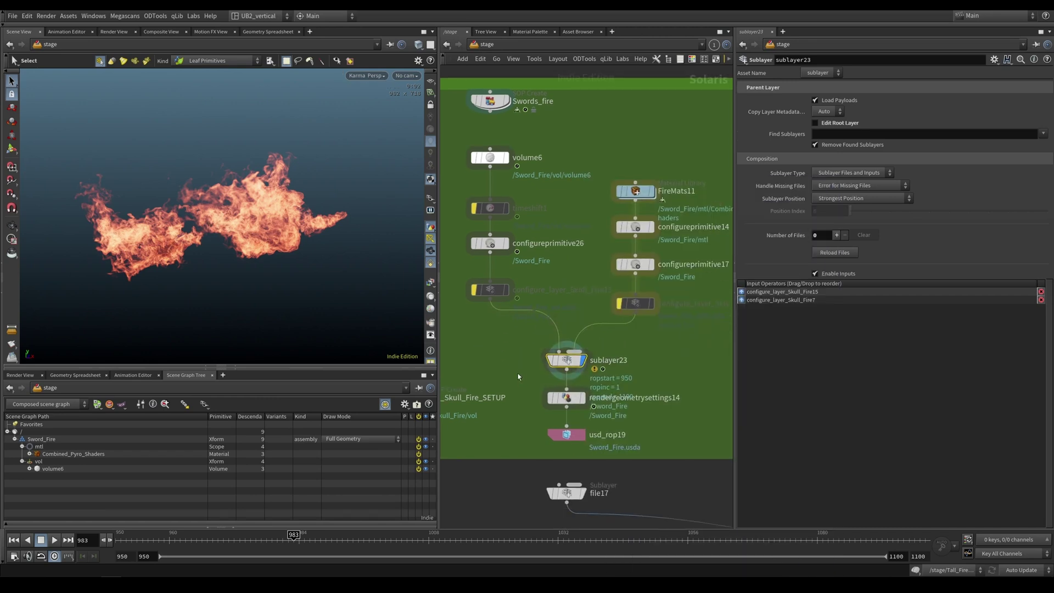
Re-enable the two bypassed configure layer nodes above sublayer23.
{"action": "middle_click_drag", "start_coordinate": [487, 336], "coordinate": [520, 320]}
{"action": "key", "text": "q"}
{"action": "left_click", "coordinate": [522, 275]}
{"action": "left_click", "coordinate": [668, 289]}
Look over the Layer Break network's sublayer31 settings, then reselect sublayer23 in the Sword_Fire network.
{"action": "right_click_drag", "start_coordinate": [659, 326], "coordinate": [592, 360]}
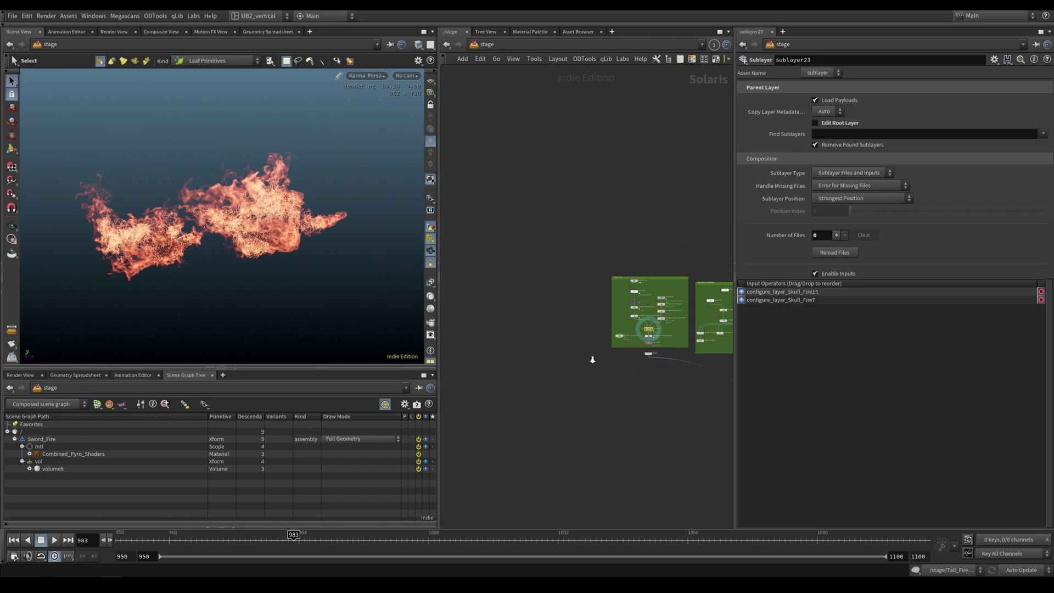
{"action": "middle_click_drag", "start_coordinate": [592, 359], "coordinate": [655, 258]}
{"action": "left_click_drag", "start_coordinate": [654, 257], "coordinate": [521, 476]}
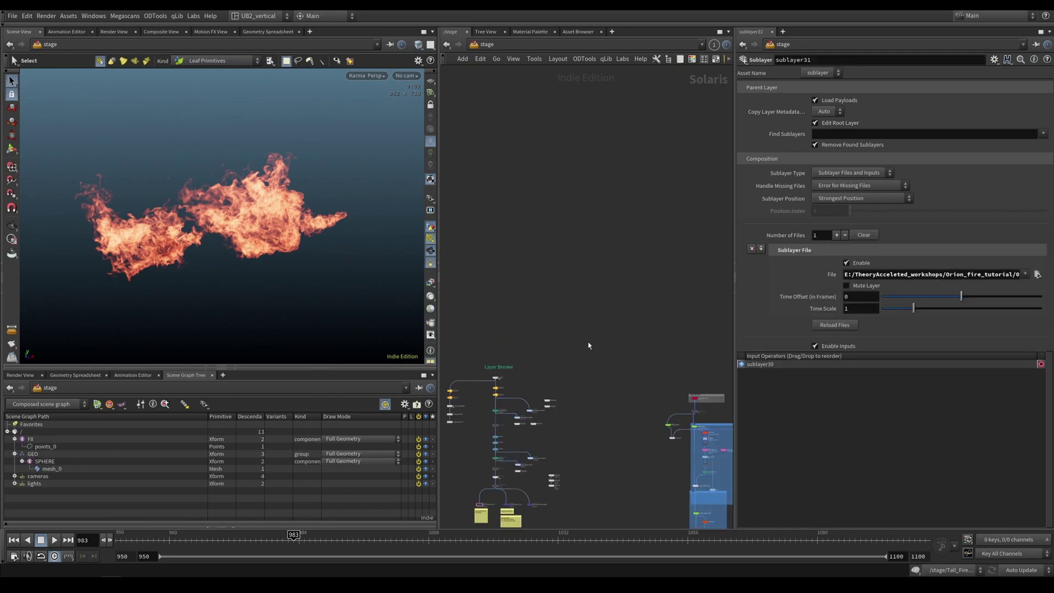
{"action": "middle_click_drag", "start_coordinate": [707, 294], "coordinate": [449, 405]}
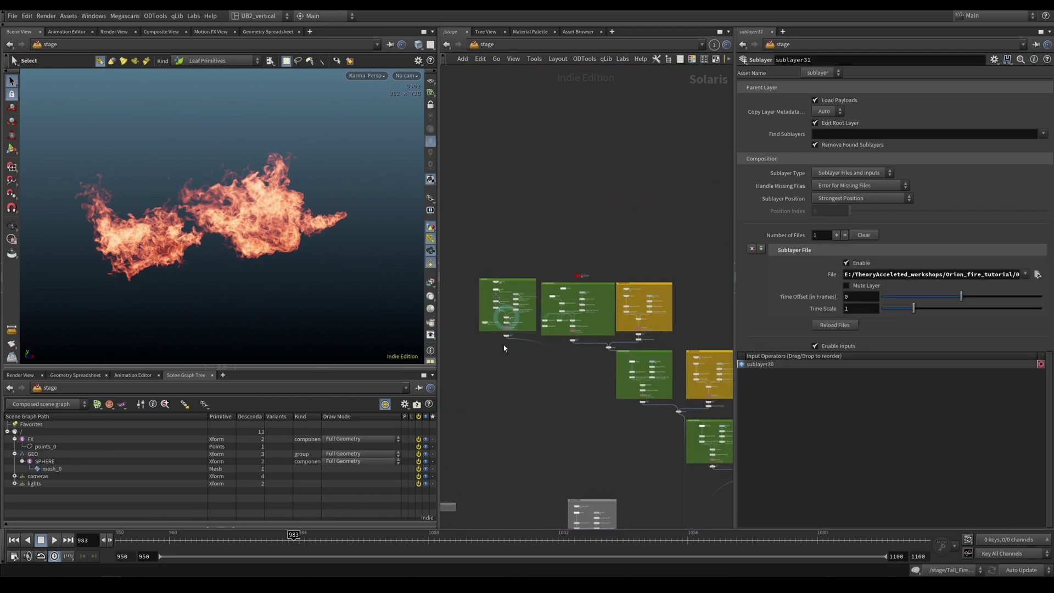
{"action": "scroll", "coordinate": [503, 348], "scroll_direction": "up", "scroll_amount": 8}
{"action": "middle_click_drag", "start_coordinate": [513, 333], "coordinate": [520, 459]}
{"action": "left_click", "coordinate": [595, 260]}
{"action": "middle_click_drag", "start_coordinate": [612, 304], "coordinate": [638, 333]}
{"action": "left_click", "coordinate": [592, 348]}
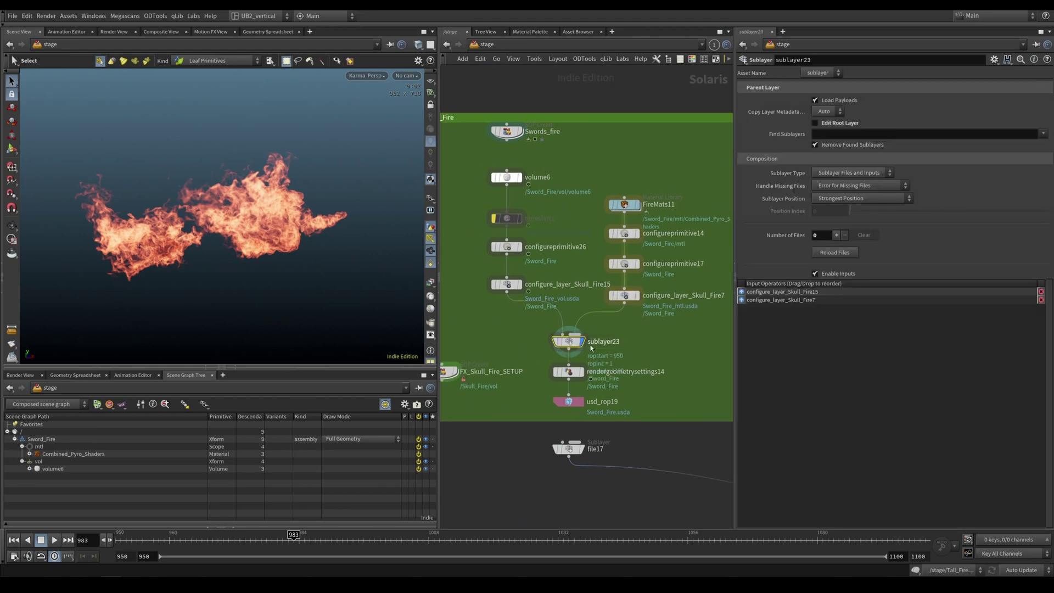
Survey the coloured network boxes across the stage to examine how the fire elements are organised.
{"action": "left_click_drag", "start_coordinate": [680, 186], "coordinate": [552, 353]}
{"action": "scroll", "coordinate": [653, 341], "scroll_direction": "down", "scroll_amount": 10}
{"action": "middle_click_drag", "start_coordinate": [559, 428], "coordinate": [712, 367]}
{"action": "left_click_drag", "start_coordinate": [634, 280], "coordinate": [587, 324]}
{"action": "scroll", "coordinate": [586, 309], "scroll_direction": "up", "scroll_amount": 4}
{"action": "scroll", "coordinate": [600, 294], "scroll_direction": "down", "scroll_amount": 4}
{"action": "middle_click_drag", "start_coordinate": [600, 295], "coordinate": [458, 391]}
{"action": "middle_click_drag", "start_coordinate": [724, 252], "coordinate": [554, 348]}
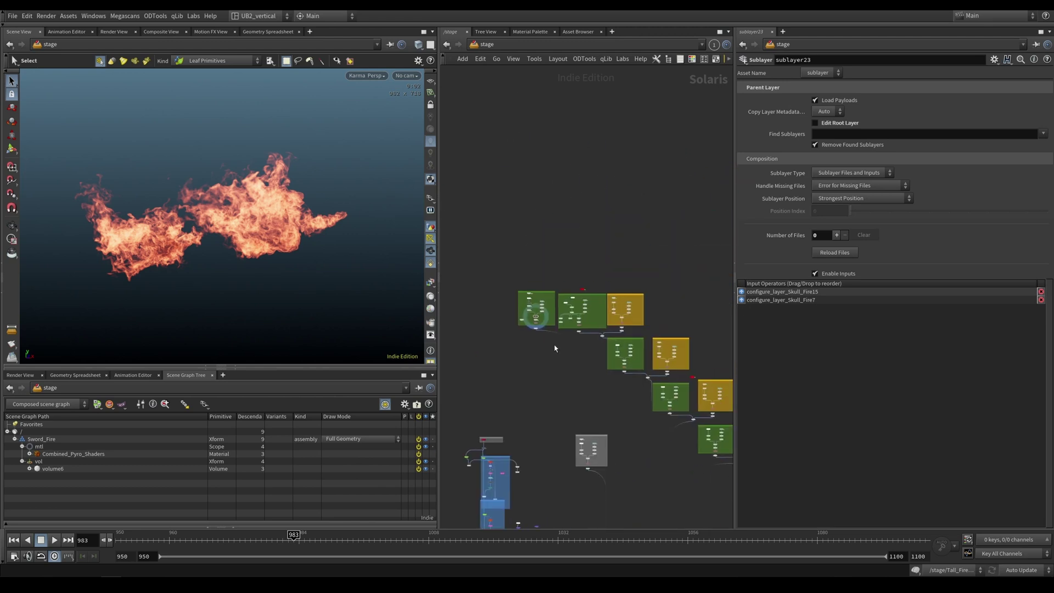
Select the FireMats11 material library and examine its Material Path Prefix.
{"action": "scroll", "coordinate": [554, 348], "scroll_direction": "up", "scroll_amount": 6}
{"action": "left_click_drag", "start_coordinate": [642, 135], "coordinate": [556, 191]}
{"action": "middle_click_drag", "start_coordinate": [565, 220], "coordinate": [612, 233]}
{"action": "middle_click_drag", "start_coordinate": [648, 305], "coordinate": [595, 313]}
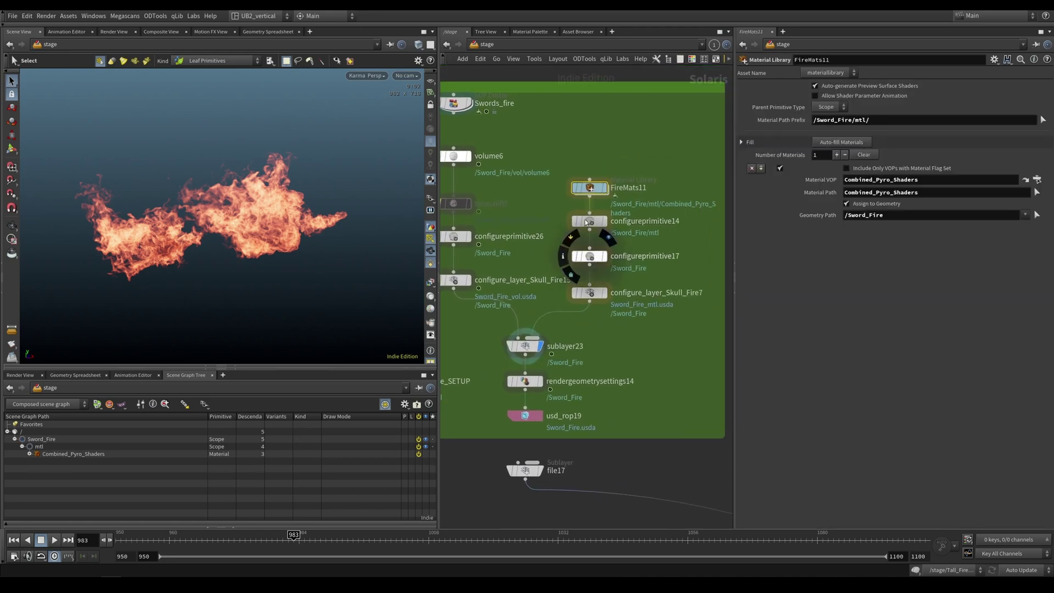
{"action": "left_click_drag", "start_coordinate": [906, 123], "coordinate": [819, 139]}
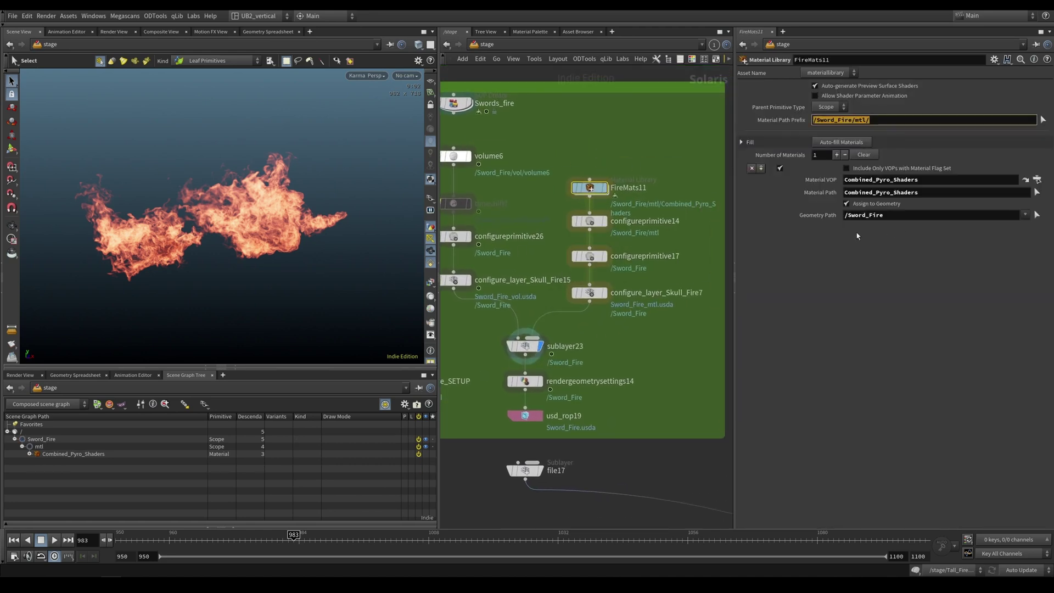
Compare the scene graph paths of configure_layer_Skull_Fire15 with those of FireMats11.
{"action": "middle_click_drag", "start_coordinate": [581, 297], "coordinate": [601, 301]}
{"action": "left_click", "coordinate": [473, 284]}
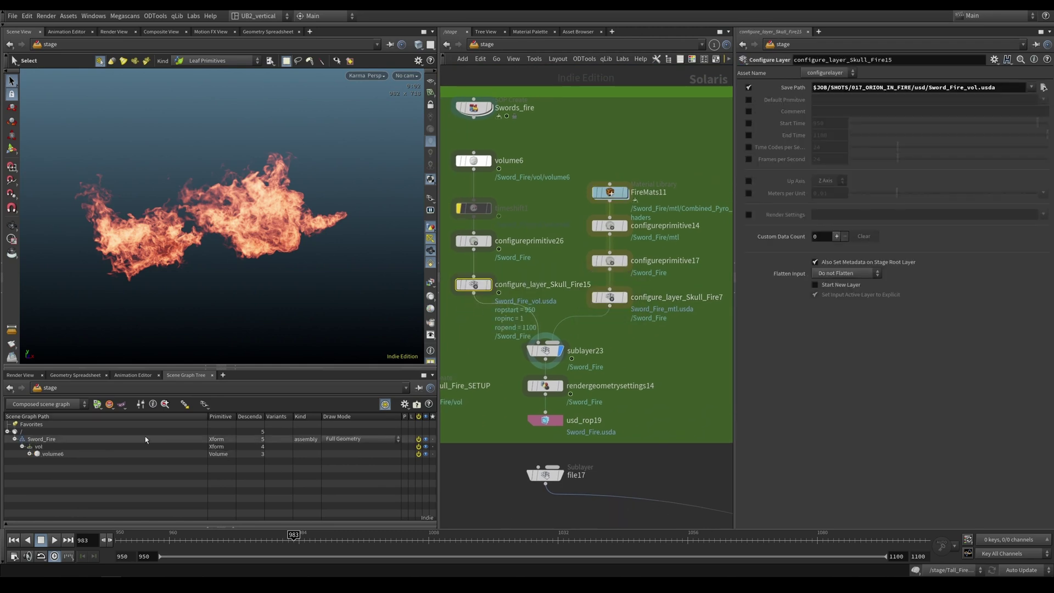
{"action": "left_click", "coordinate": [610, 192]}
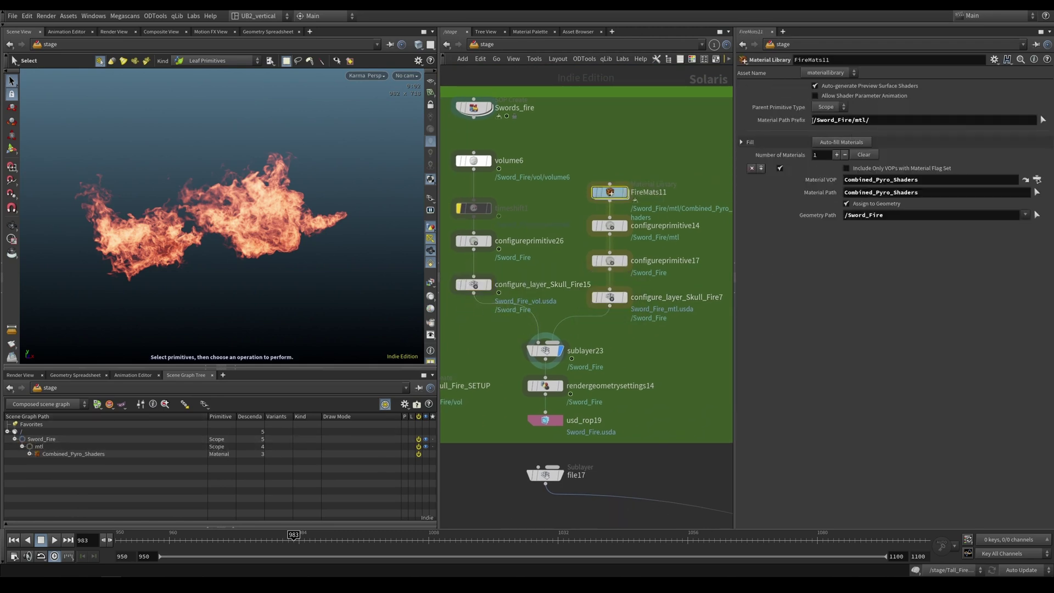
Display FireMats11 and check its Geometry Path, then view the results of configure_layer_Skull_Fire15 and sublayer23.
{"action": "left_click", "coordinate": [625, 192]}
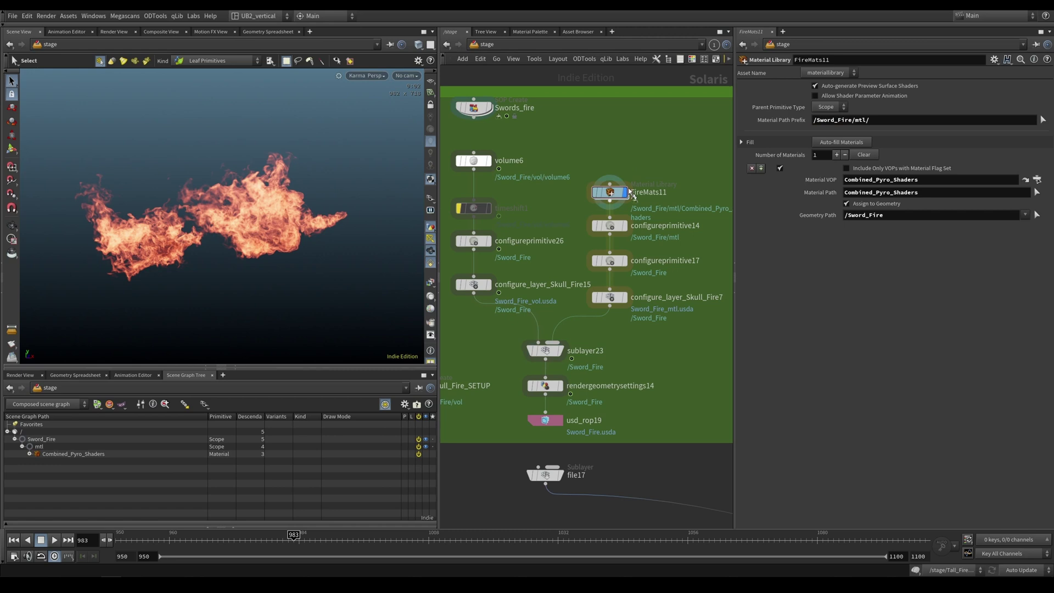
{"action": "left_click", "coordinate": [21, 446]}
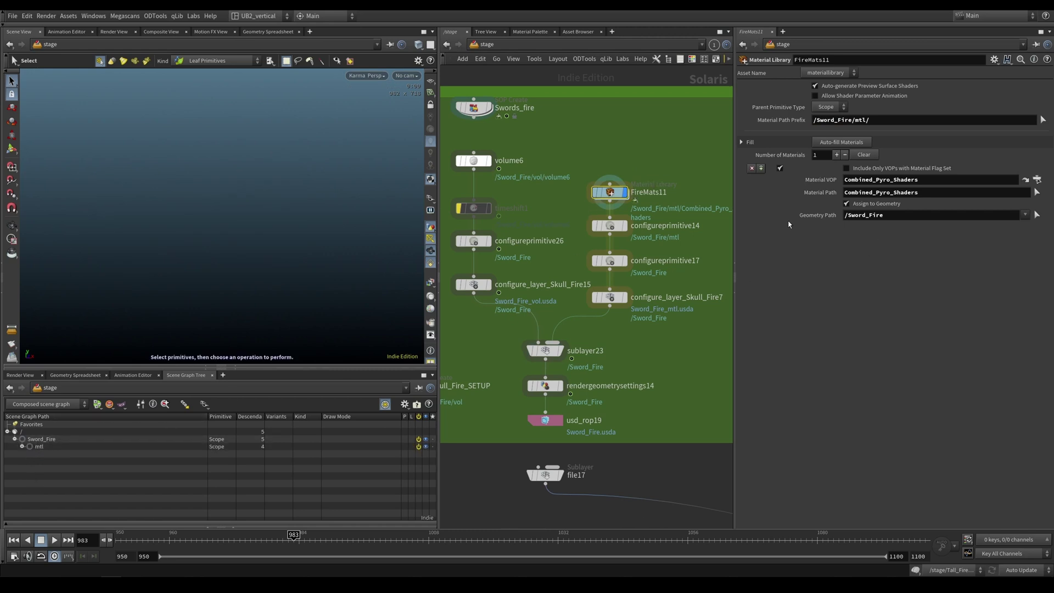
{"action": "left_click", "coordinate": [854, 219]}
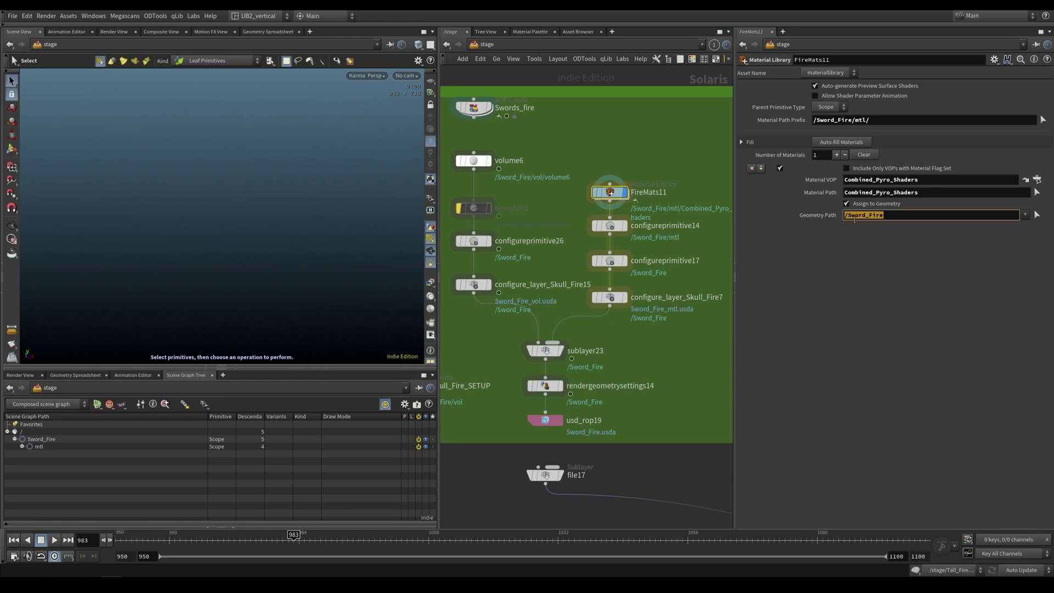
{"action": "left_click", "coordinate": [473, 284]}
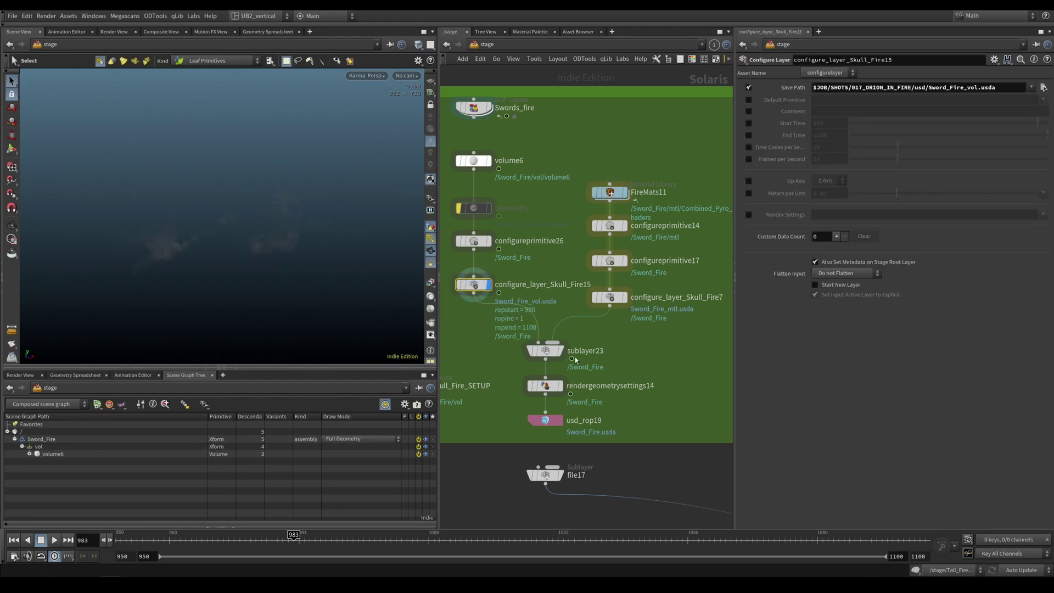
{"action": "left_click", "coordinate": [546, 350]}
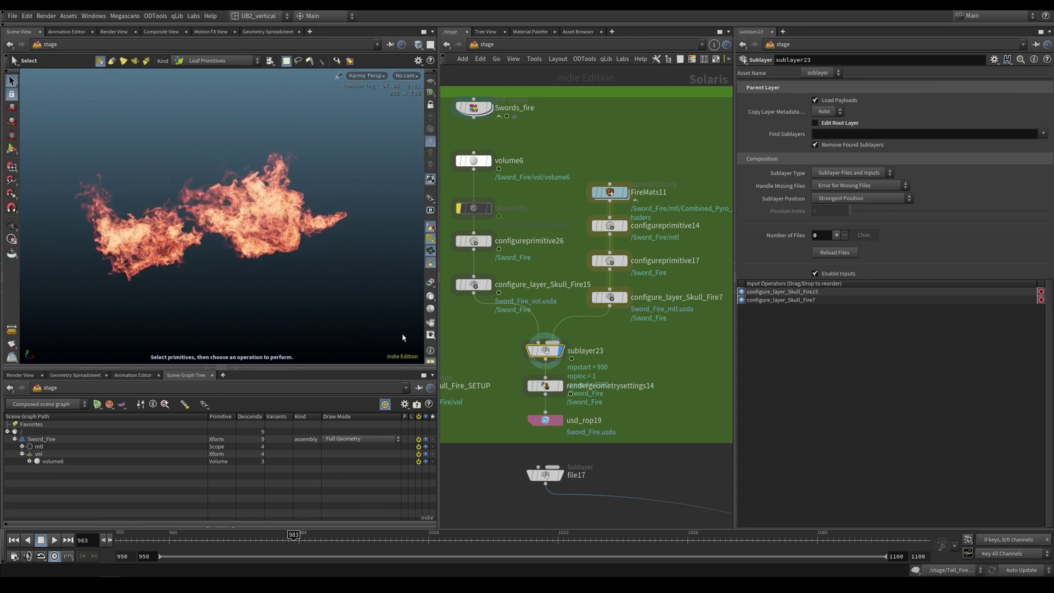
Set the Material Path Prefix of FireMats11 to /sword_Fire/mtl/ to test a mismatched path.
{"action": "left_click", "coordinate": [635, 196]}
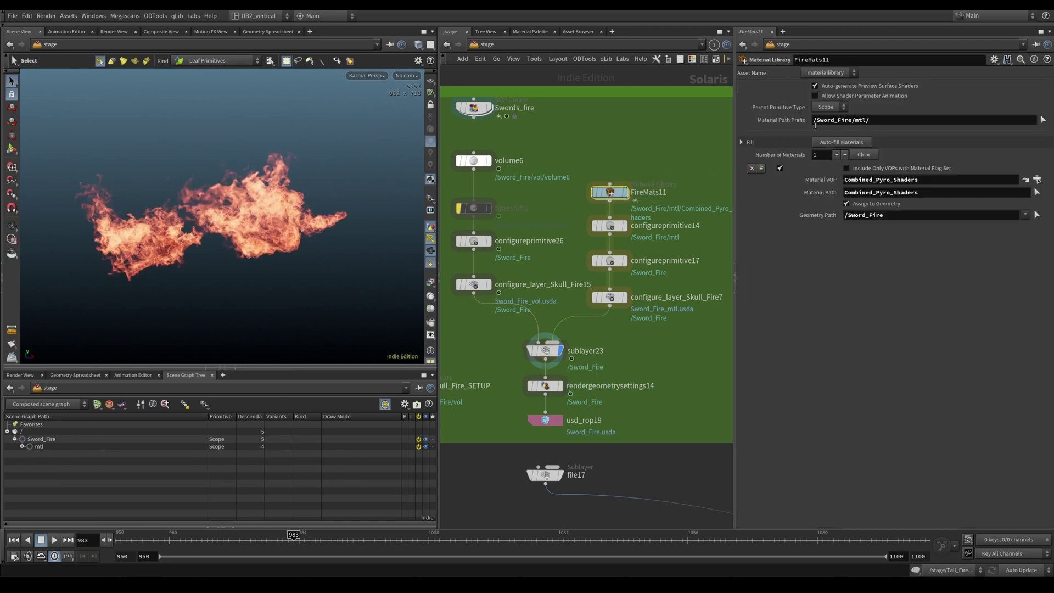
{"action": "left_click", "coordinate": [818, 120]}
{"action": "key", "text": "BackSpace"}
{"action": "type", "text": "s"}
{"action": "key", "text": "Return"}
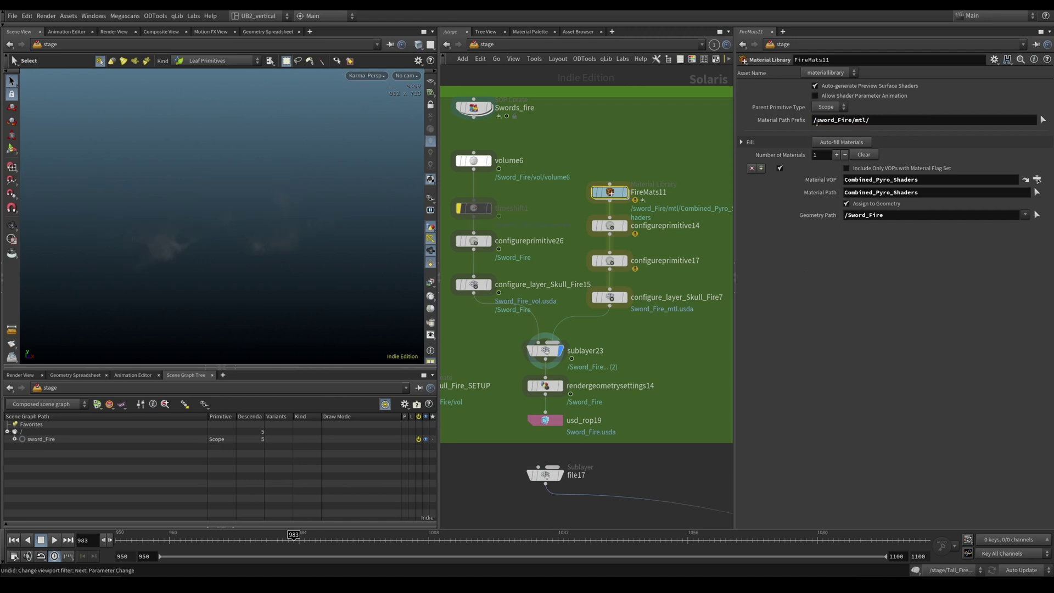
Restore the Material Path Prefix of FireMats11 to /Sword_Fire/mtl/.
{"action": "key", "text": "BackSpace"}
{"action": "type", "text": "S"}
{"action": "key", "text": "Return"}
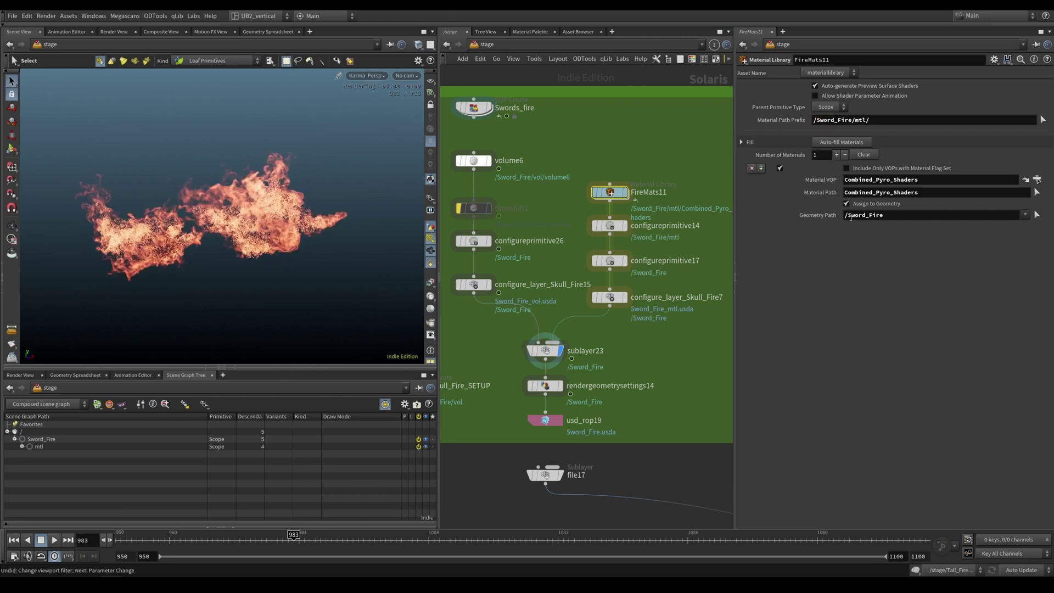
Set the Geometry Path of FireMats11 to /sword_Fire to test a mismatched material assignment.
{"action": "left_click", "coordinate": [850, 215]}
{"action": "key", "text": "BackSpace"}
{"action": "type", "text": "s"}
{"action": "key", "text": "Return"}
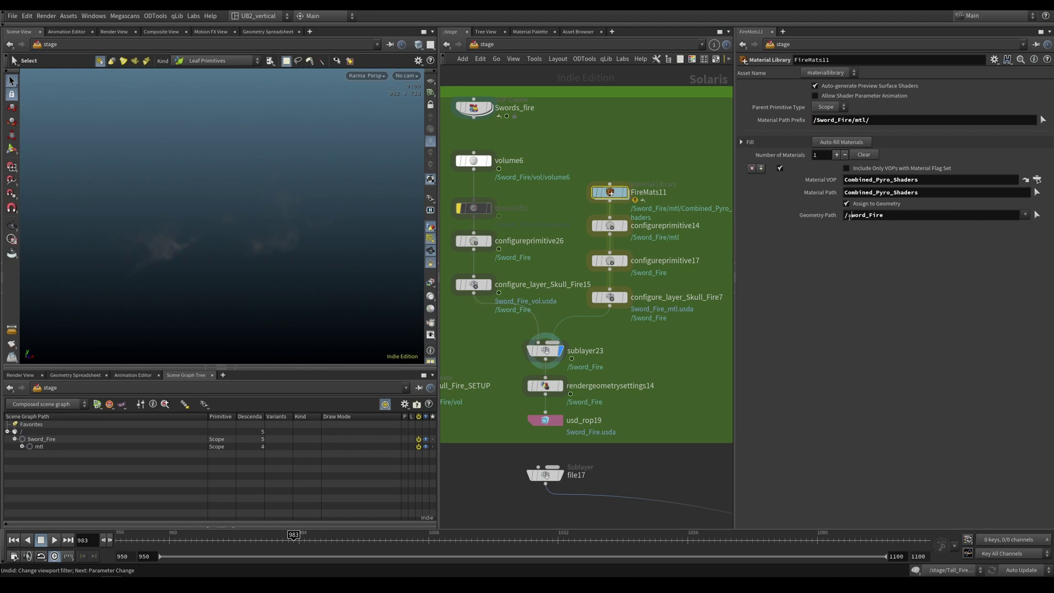
Restore the Geometry Path of FireMats11 to /Sword_Fire.
{"action": "key", "text": "BackSpace"}
{"action": "type", "text": "S"}
{"action": "key", "text": "Return"}
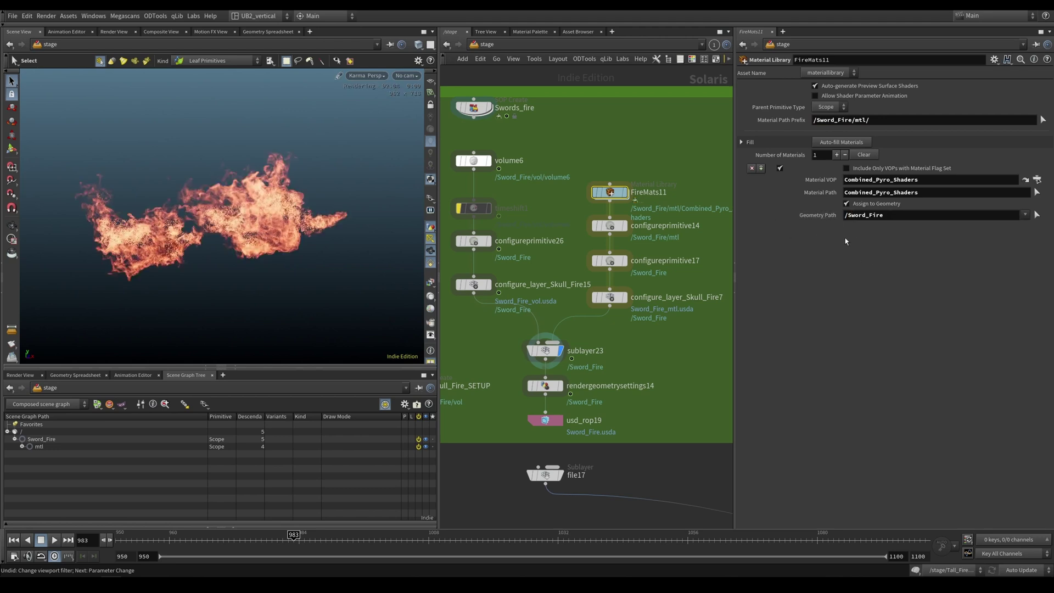
Clear the Material Path of FireMats11 and select the Material VOP text Combined_Pyro_Shaders.
{"action": "double_click", "coordinate": [862, 194]}
{"action": "key", "text": "BackSpace"}
{"action": "left_click_drag", "start_coordinate": [922, 179], "coordinate": [730, 199]}
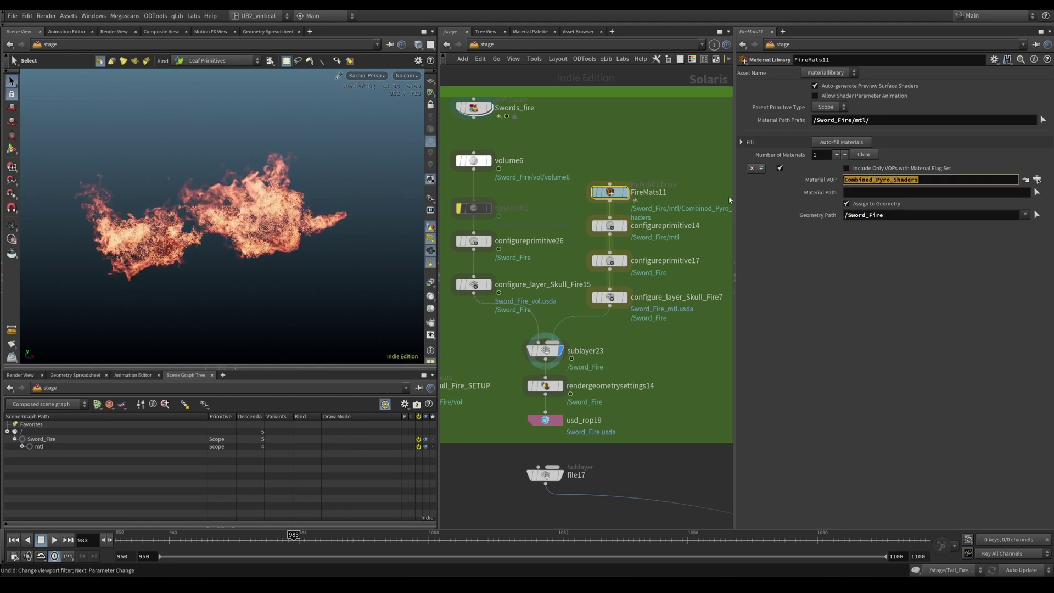
Set the Material VOP of FireMats11 to * so all its materials are included.
{"action": "type", "text": "*"}
{"action": "key", "text": "Return"}
{"action": "middle_click_drag", "start_coordinate": [680, 171], "coordinate": [662, 197]}
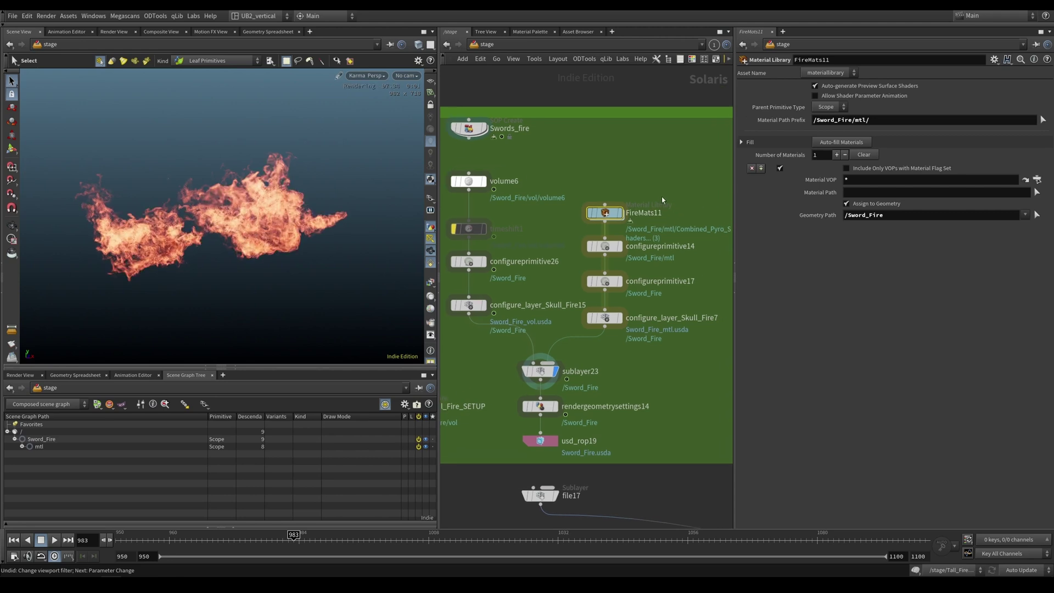
Step through configureprimitive14, configureprimitive17 and configure_layer_Skull_Fire7 to review their settings, ending with sublayer23 displayed.
{"action": "left_click", "coordinate": [602, 250]}
{"action": "scroll", "coordinate": [653, 266], "scroll_direction": "up", "scroll_amount": 1}
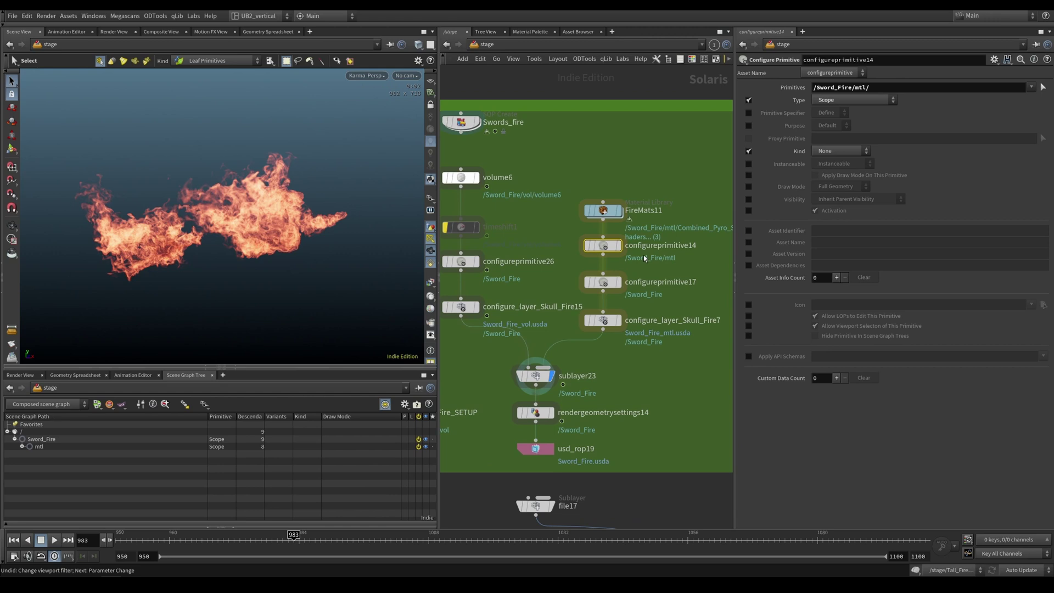
{"action": "key", "text": "r"}
{"action": "left_click", "coordinate": [603, 282]}
{"action": "key", "text": "r"}
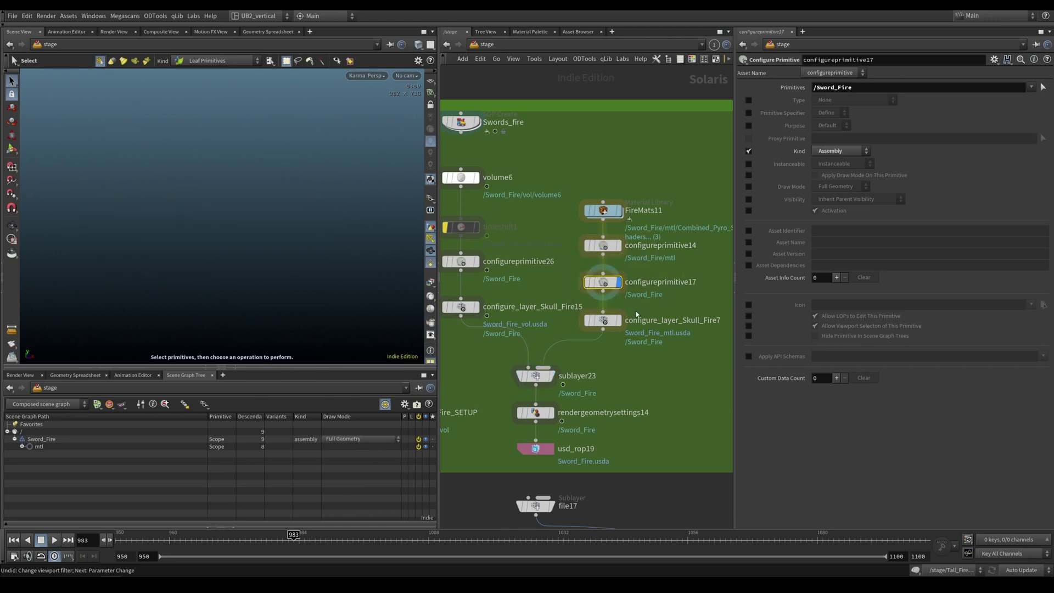
{"action": "left_click", "coordinate": [603, 320]}
{"action": "key", "text": "r"}
{"action": "left_click", "coordinate": [540, 375]}
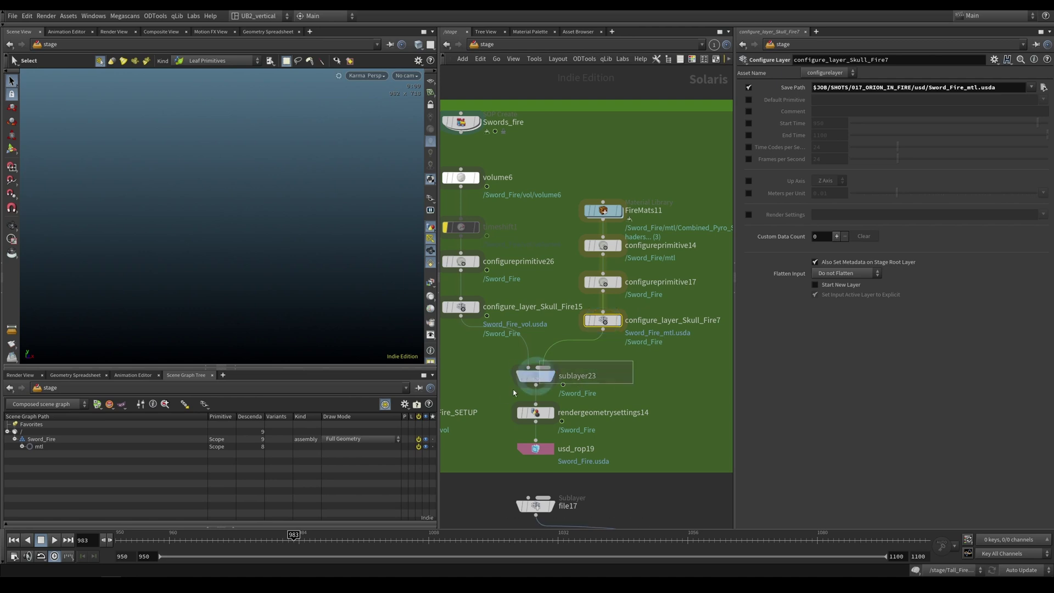
{"action": "key", "text": "r"}
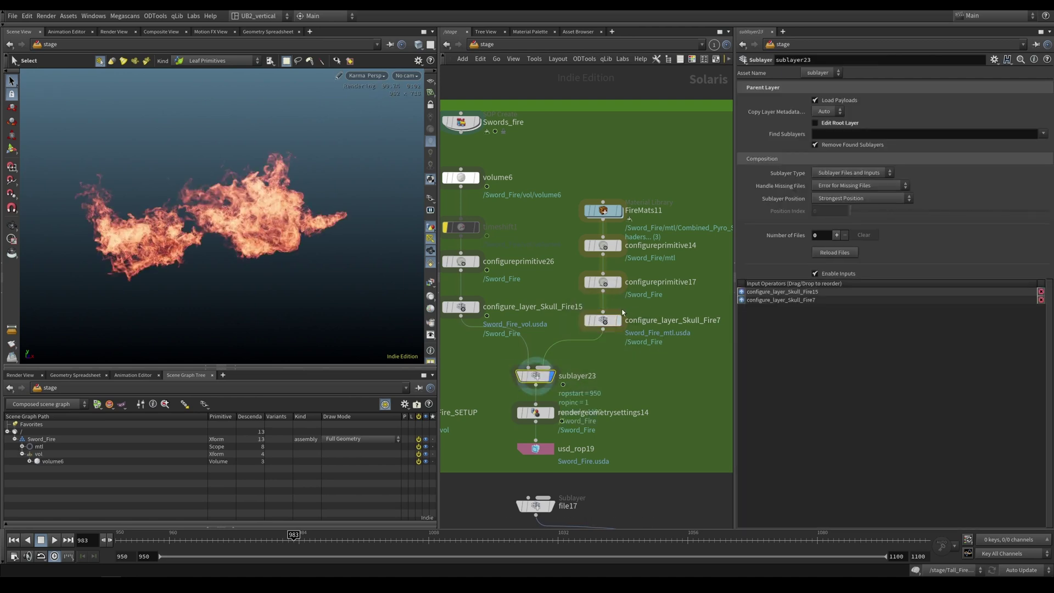
Inside FireMats11, move the lower rising point of Pyro_Shader's Fire Intensity Ramp to about position 0.47.
{"action": "double_click", "coordinate": [603, 213]}
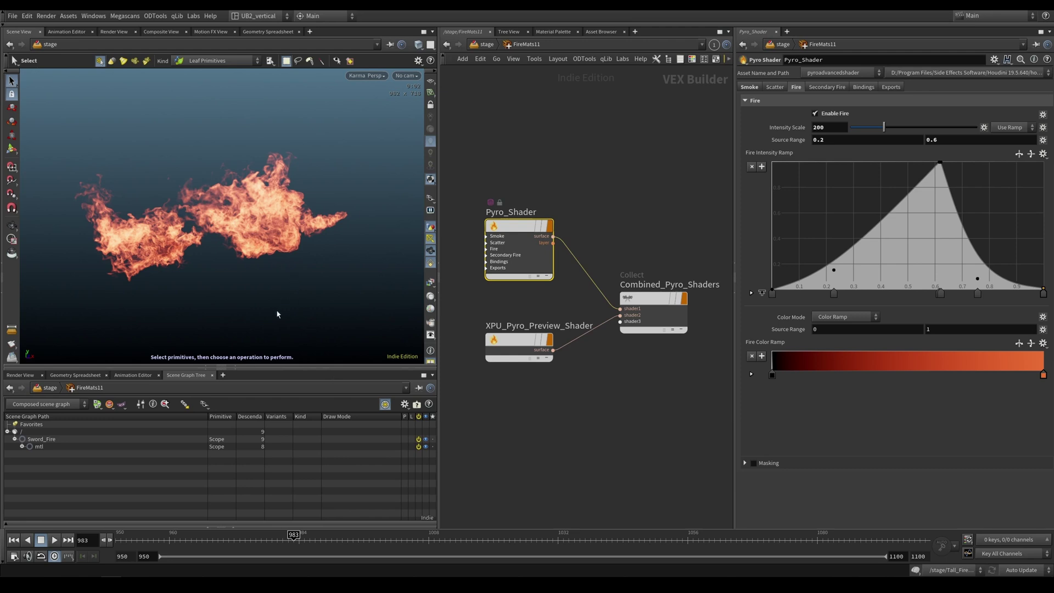
{"action": "mouse_move", "coordinate": [287, 304]}
{"action": "left_mouse_down", "text": "alt"}
{"action": "mouse_move", "coordinate": [266, 291]}
{"action": "mouse_move", "coordinate": [291, 299]}
{"action": "left_mouse_up", "text": "alt"}
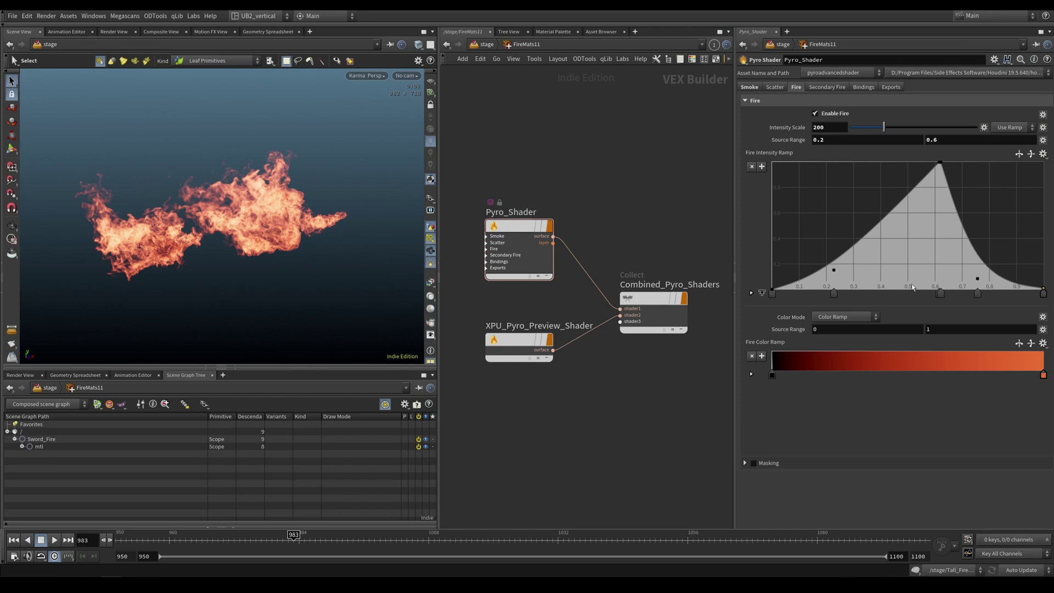
{"action": "left_click", "coordinate": [846, 278]}
{"action": "left_click_drag", "start_coordinate": [835, 275], "coordinate": [900, 281]}
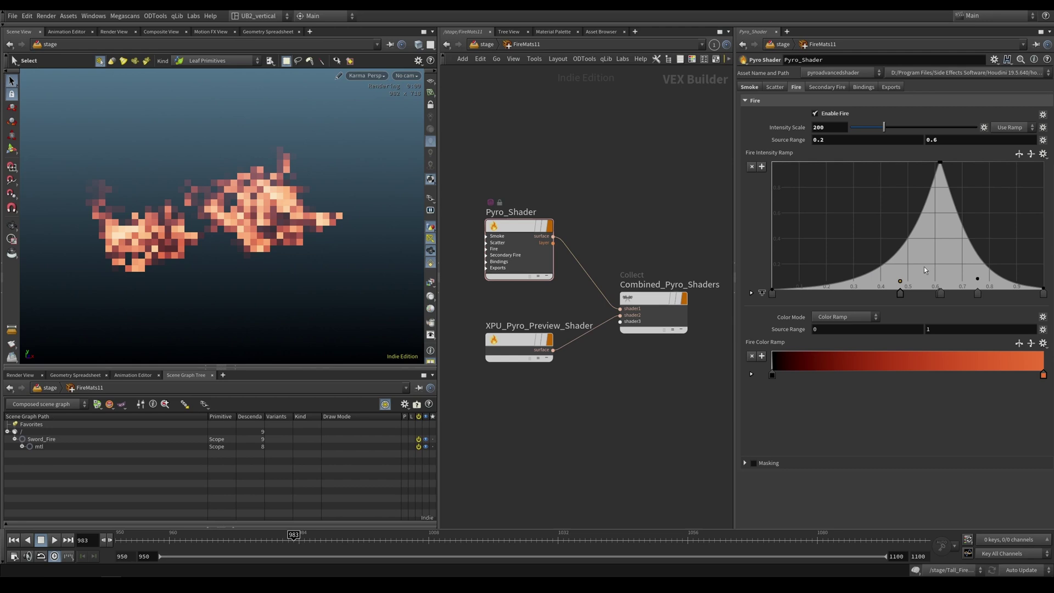
Try upper fire Source Range values of 0.3, 0.5, 0.8 and 0.7 on Pyro_Shader, ending back at 0.6.
{"action": "left_click_drag", "start_coordinate": [932, 140], "coordinate": [938, 141]}
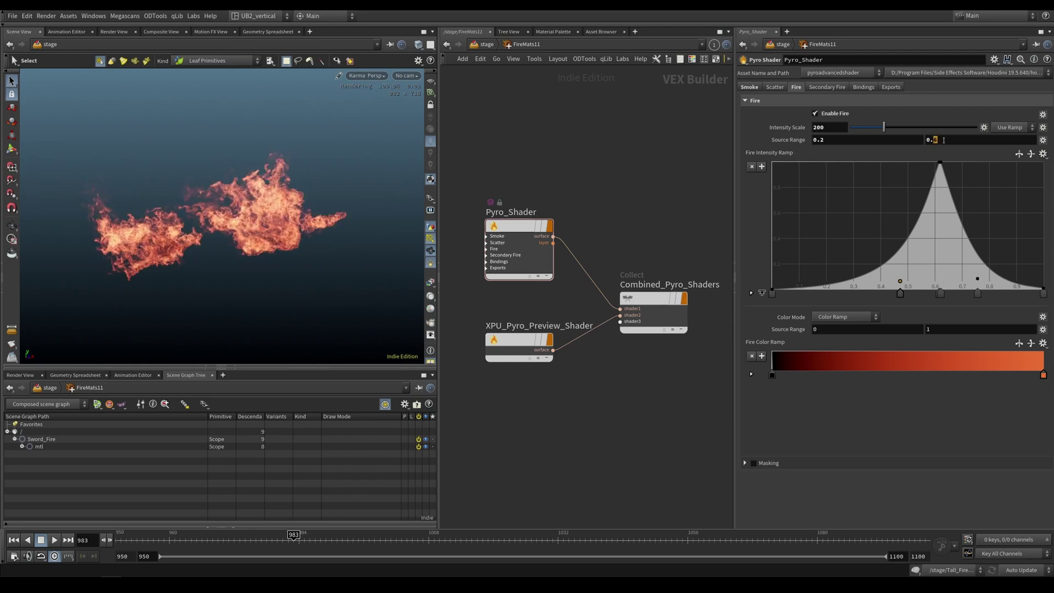
{"action": "type", "text": "3"}
{"action": "key", "text": "Return"}
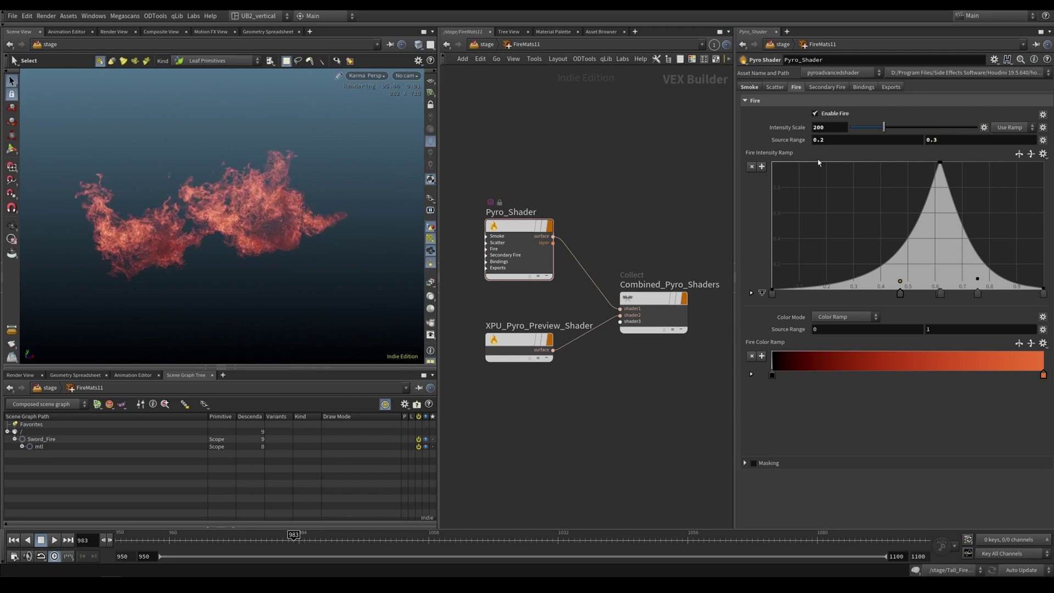
{"action": "type", "text": "5"}
{"action": "key", "text": "Return"}
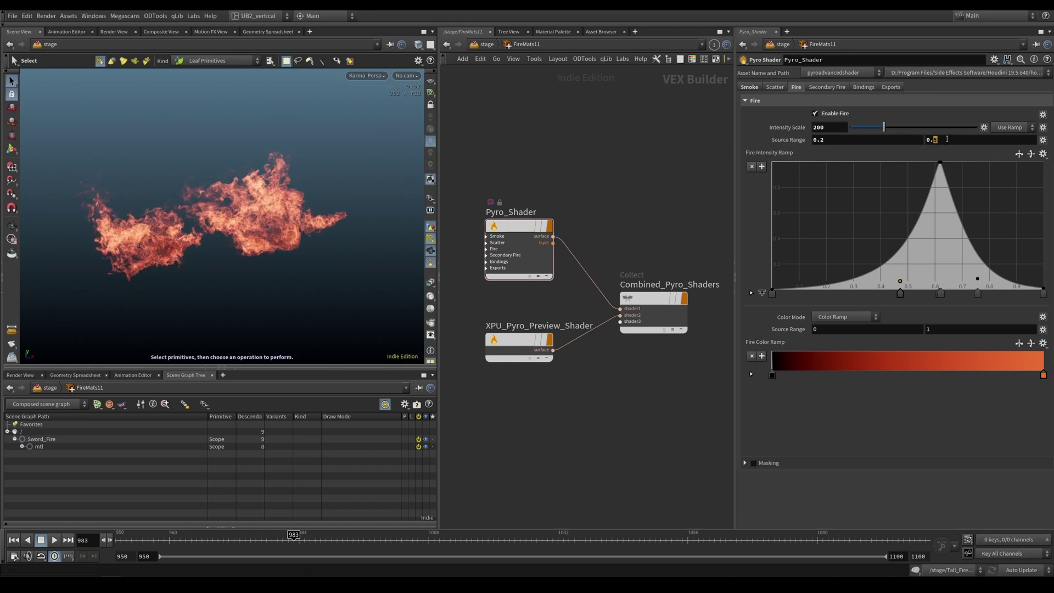
{"action": "type", "text": "8"}
{"action": "key", "text": "Return"}
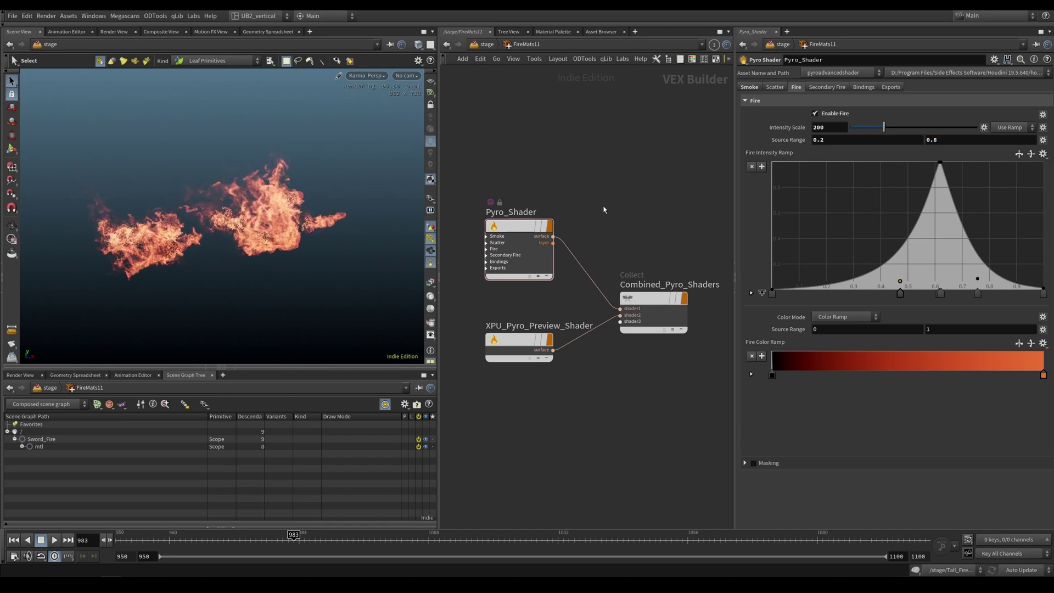
{"action": "double_click", "coordinate": [934, 140]}
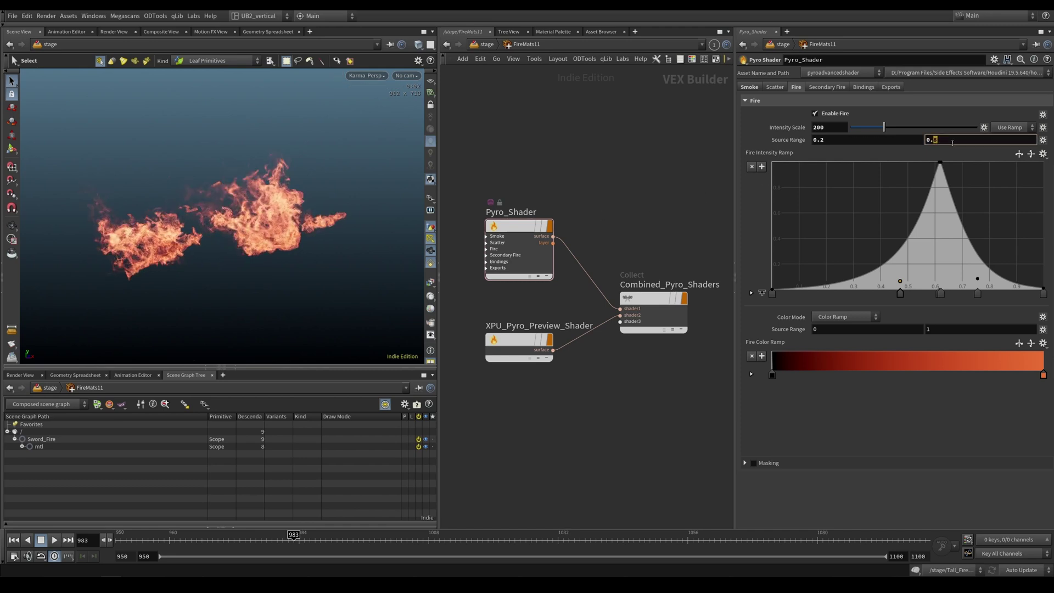
{"action": "type", "text": "7"}
{"action": "key", "text": "Return"}
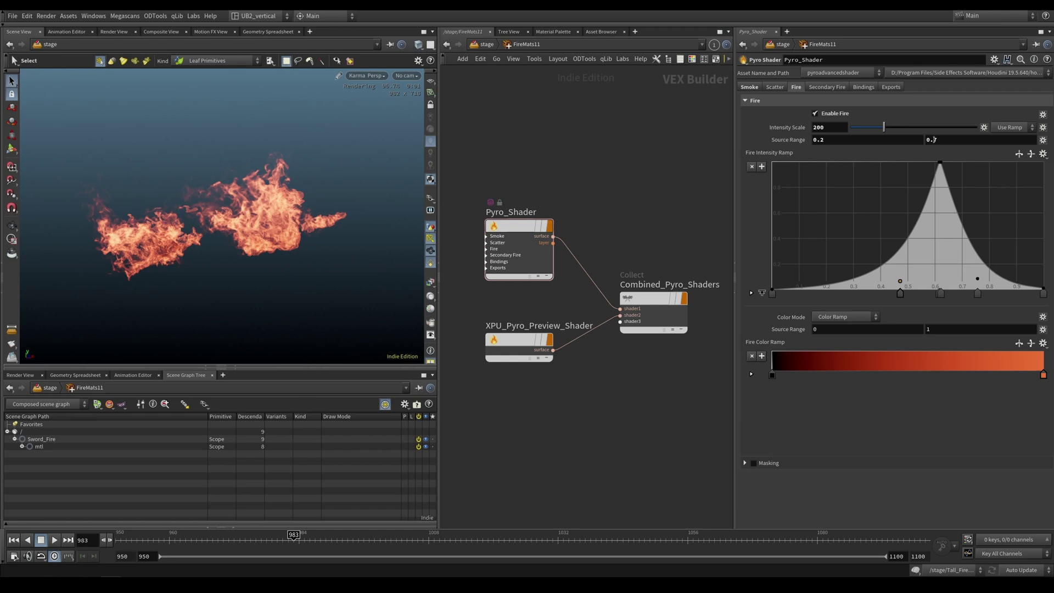
{"action": "double_click", "coordinate": [932, 141]}
{"action": "type", "text": "6"}
{"action": "key", "text": "Return"}
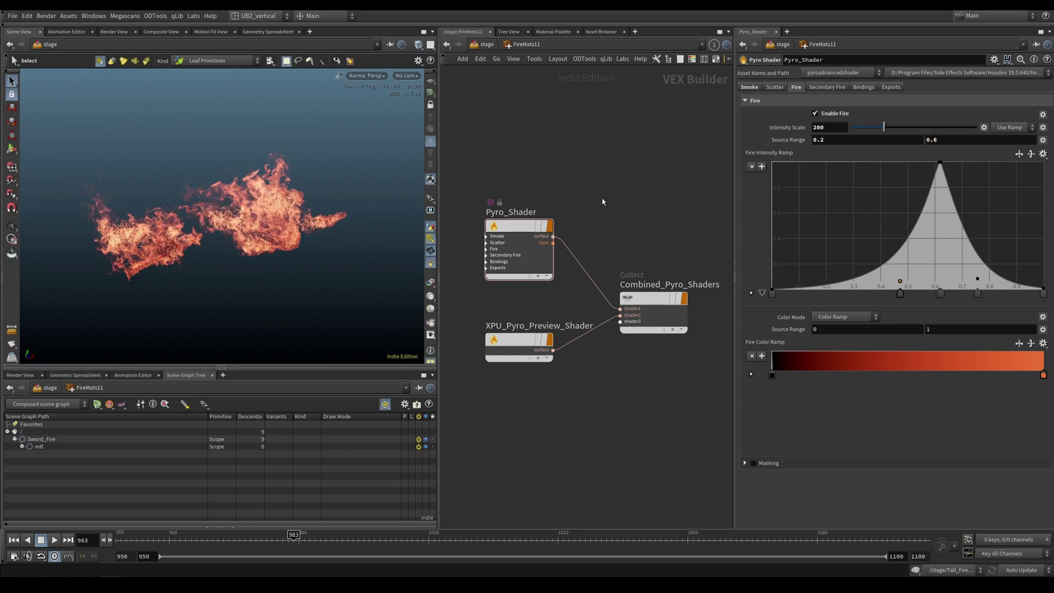
Return to the stage network and select sublayer23 with the whole Sword_Fire setup in view.
{"action": "key", "text": "u"}
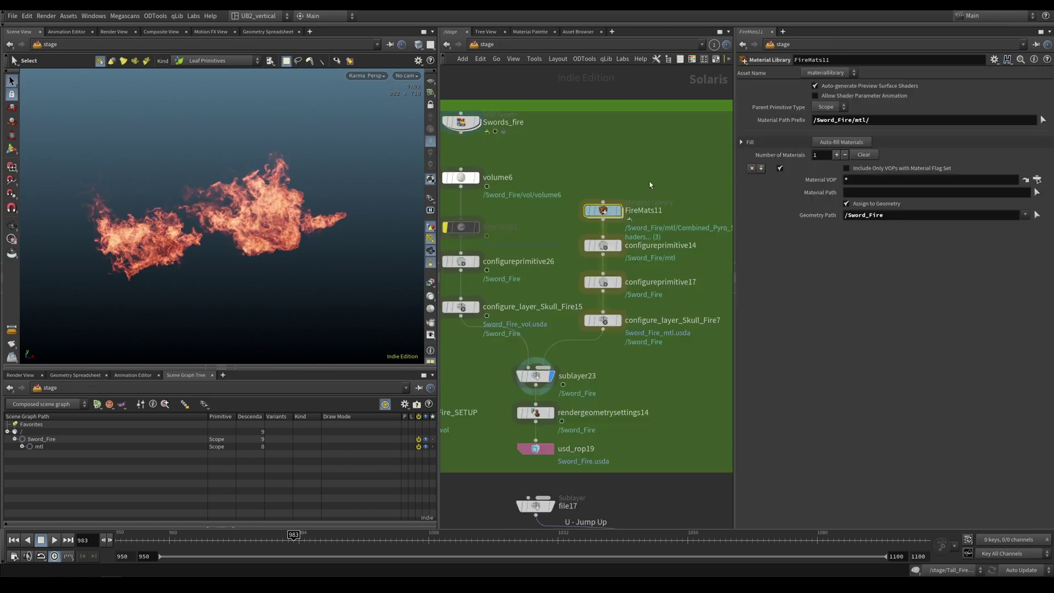
{"action": "left_click_drag", "start_coordinate": [624, 363], "coordinate": [506, 395]}
{"action": "middle_click_drag", "start_coordinate": [605, 392], "coordinate": [623, 372]}
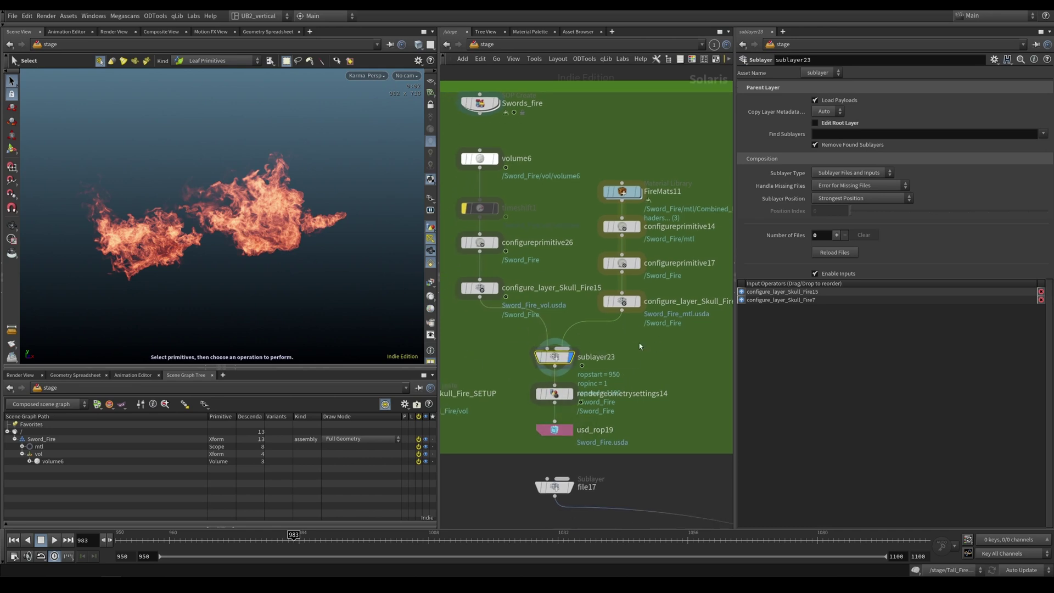
{"action": "scroll", "coordinate": [639, 343], "scroll_direction": "down", "scroll_amount": 3}
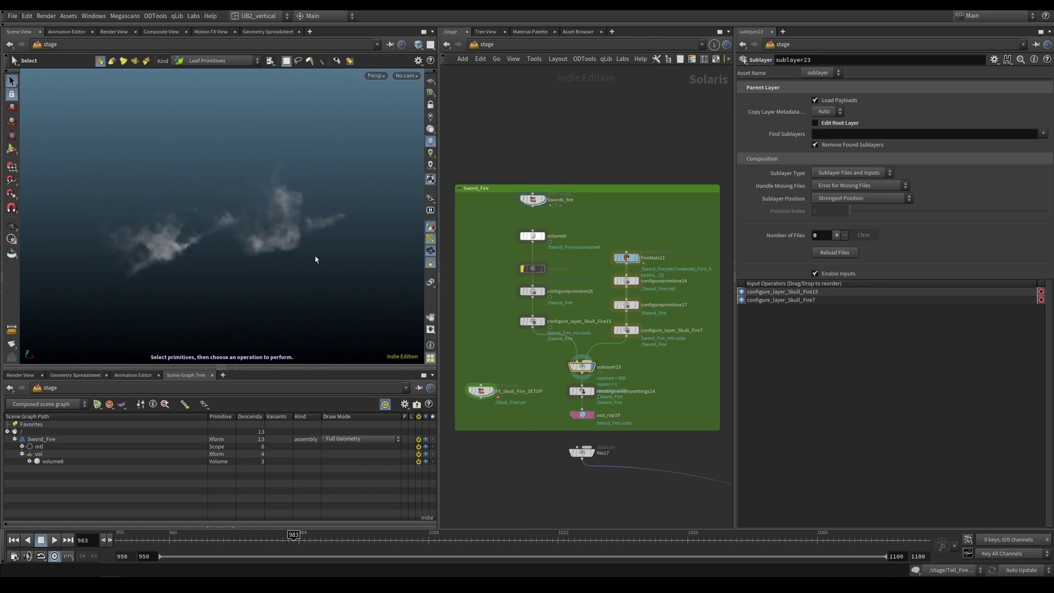
Open the SOP network inside Swords_fire and examine the fire settings of pyrobakevolume4.
{"action": "double_click", "coordinate": [535, 200]}
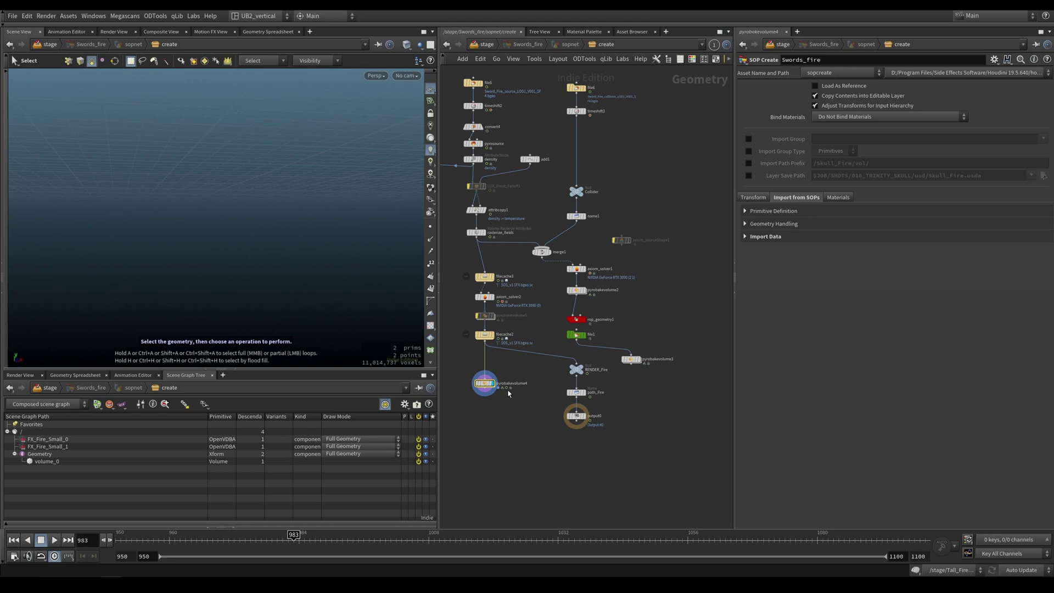
{"action": "left_click", "coordinate": [481, 389]}
{"action": "scroll", "coordinate": [332, 188], "scroll_direction": "up", "scroll_amount": 3}
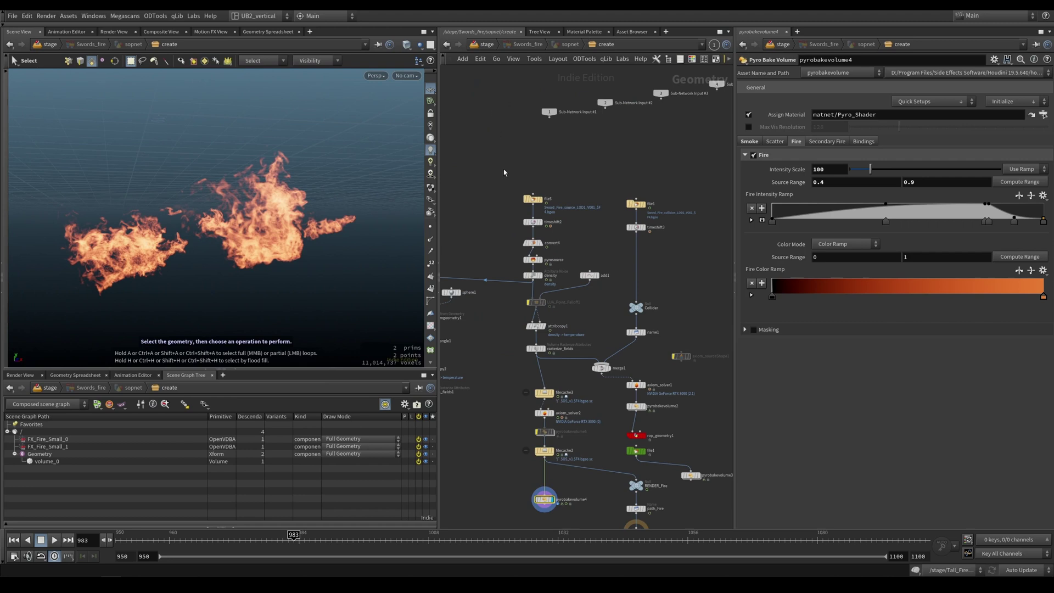
{"action": "middle_click_drag", "start_coordinate": [487, 207], "coordinate": [509, 196]}
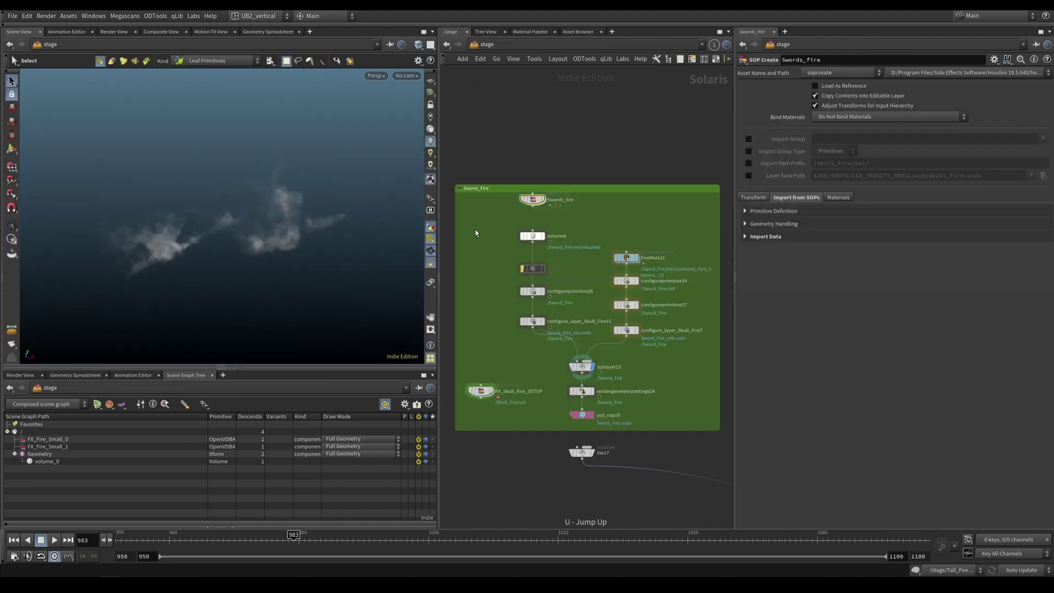
{"action": "scroll", "coordinate": [631, 279], "scroll_direction": "down", "scroll_amount": 7}
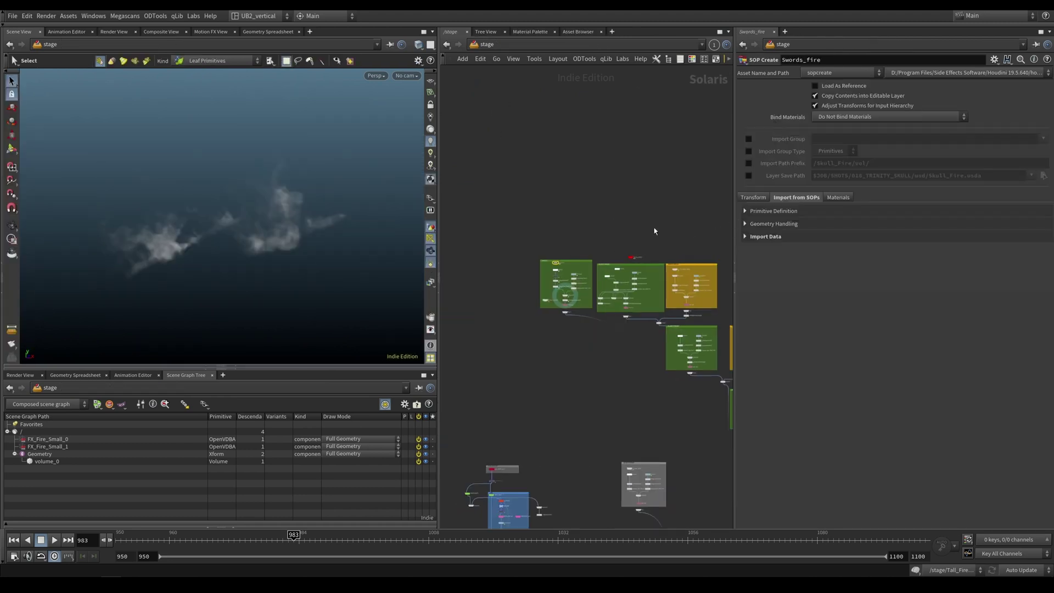
{"action": "scroll", "coordinate": [654, 226], "scroll_direction": "up", "scroll_amount": 9}
{"action": "middle_click_drag", "start_coordinate": [445, 431], "coordinate": [528, 305]}
{"action": "key", "text": "Tab"}
{"action": "type", "text": "sop"}
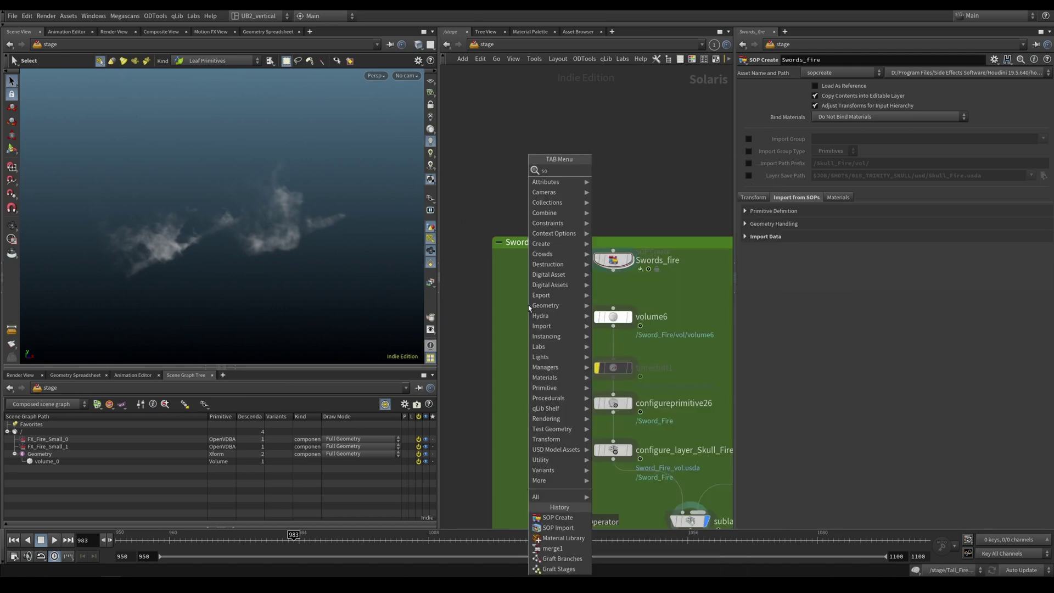
{"action": "key", "text": "Return"}
{"action": "left_click", "coordinate": [528, 305]}
{"action": "key", "text": "Delete"}
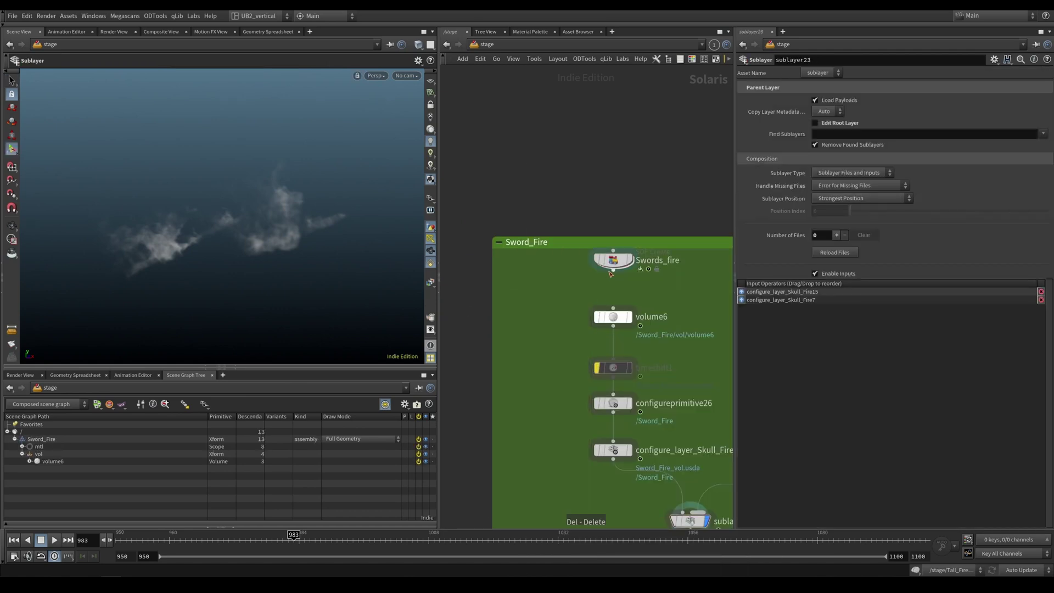
Reopen the SOP network inside Swords_fire and display the file5 sword and arm source geometry for inspection.
{"action": "double_click", "coordinate": [614, 262]}
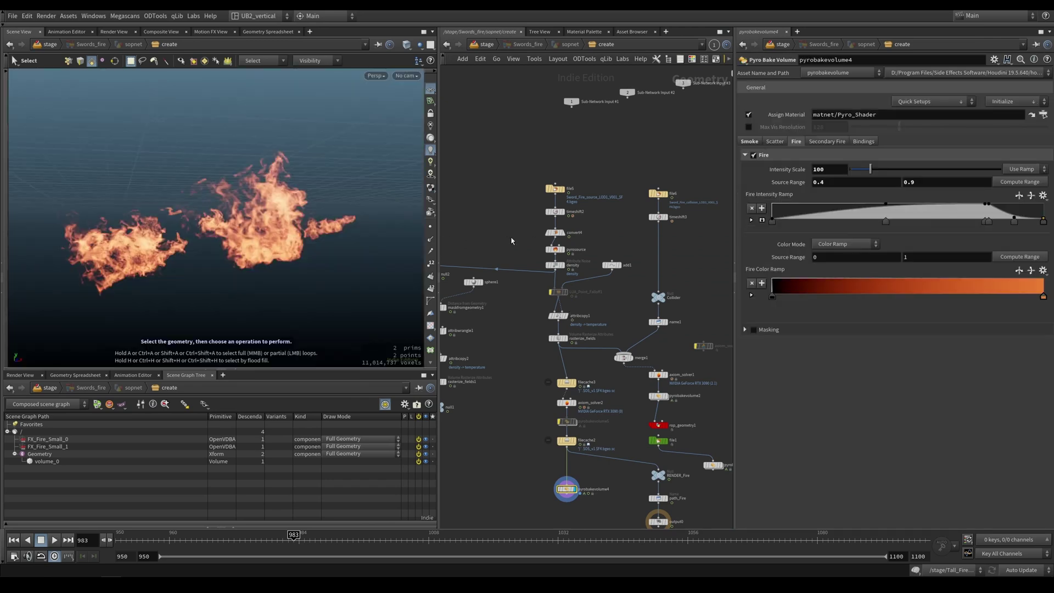
{"action": "middle_click_drag", "start_coordinate": [491, 251], "coordinate": [503, 250]}
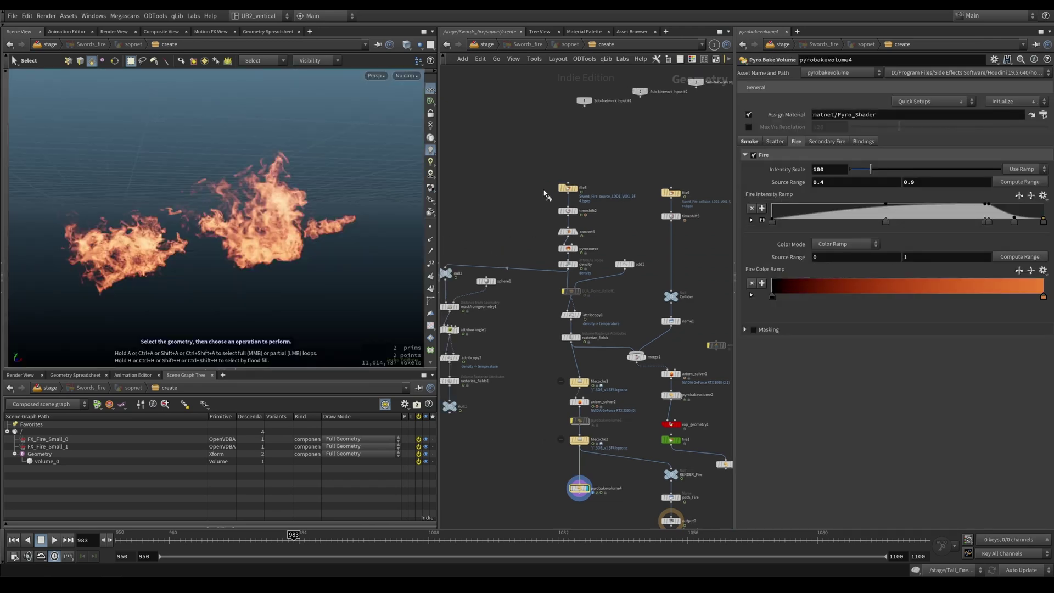
{"action": "left_click", "coordinate": [574, 188]}
{"action": "middle_click_drag", "start_coordinate": [606, 173], "coordinate": [574, 181]}
{"action": "scroll", "coordinate": [561, 182], "scroll_direction": "up", "scroll_amount": 3}
{"action": "left_click_drag", "start_coordinate": [586, 177], "coordinate": [512, 214]}
{"action": "key", "text": "space"}
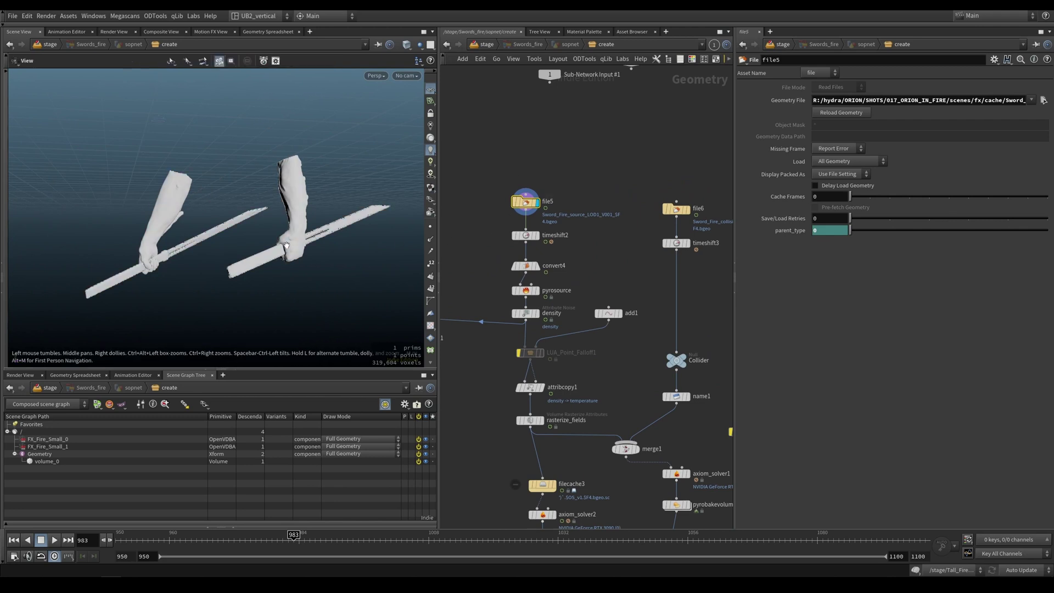
{"action": "left_click_drag", "start_coordinate": [287, 245], "coordinate": [308, 231], "text": "alt"}
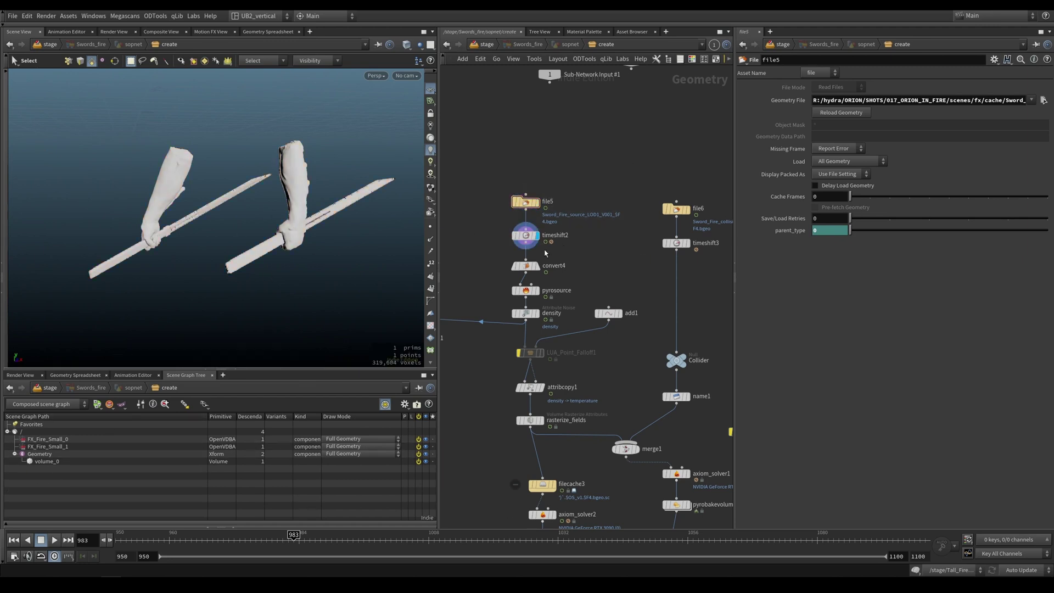
Display the convert4 node and inspect its polygon mesh in wireframe before returning to shaded view.
{"action": "left_click", "coordinate": [525, 265]}
{"action": "left_click_drag", "start_coordinate": [384, 192], "coordinate": [477, 148], "text": "alt"}
{"action": "key", "text": "w"}
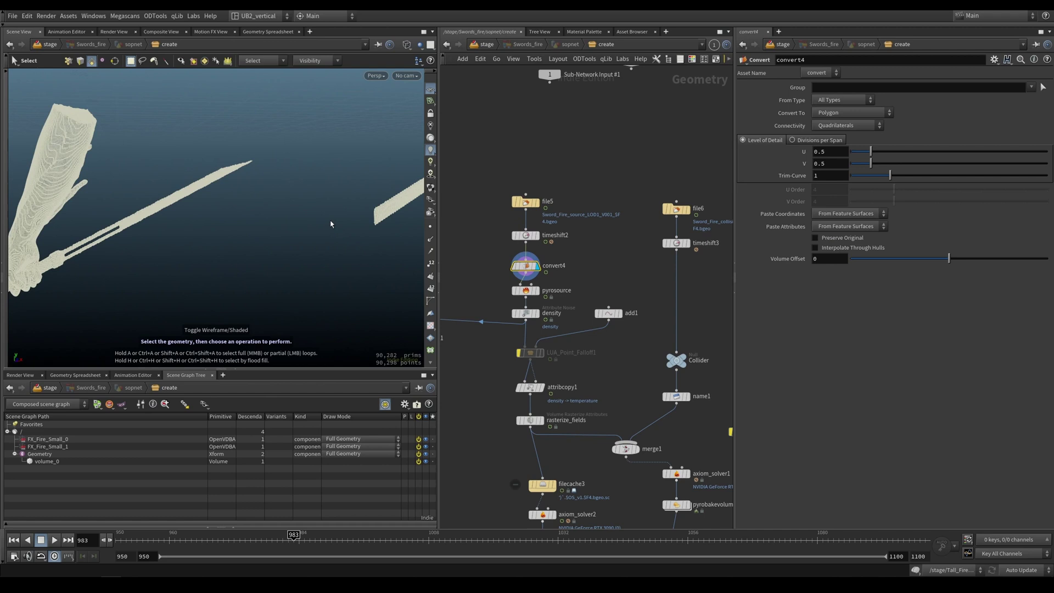
{"action": "left_click_drag", "start_coordinate": [331, 224], "coordinate": [238, 262], "text": "alt"}
{"action": "key", "text": "w"}
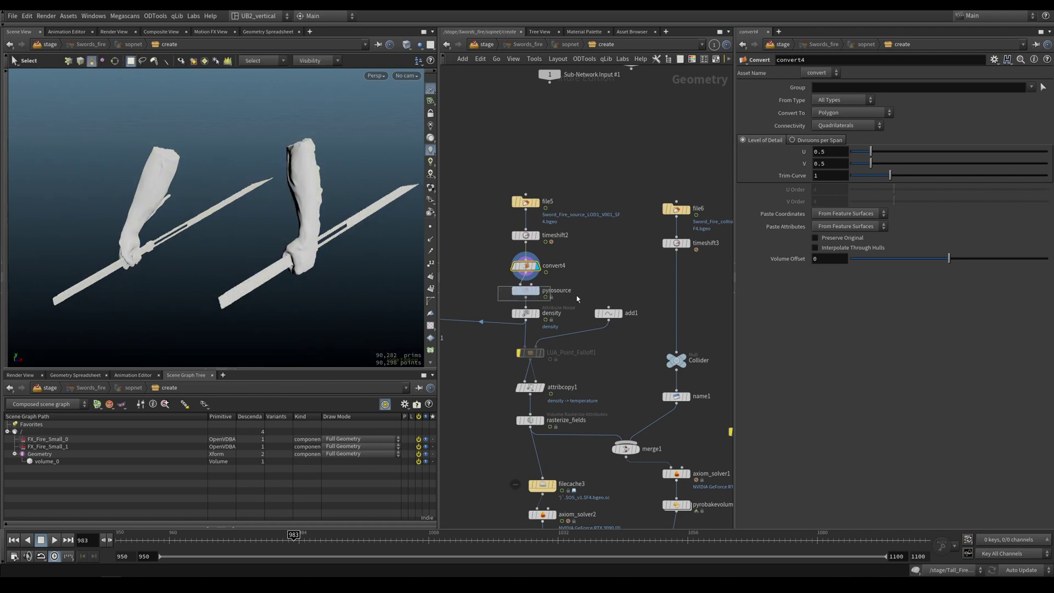
Display the pyrosource node and remove its Burn attribute, keeping Density and Temperature.
{"action": "left_click_drag", "start_coordinate": [576, 297], "coordinate": [573, 296]}
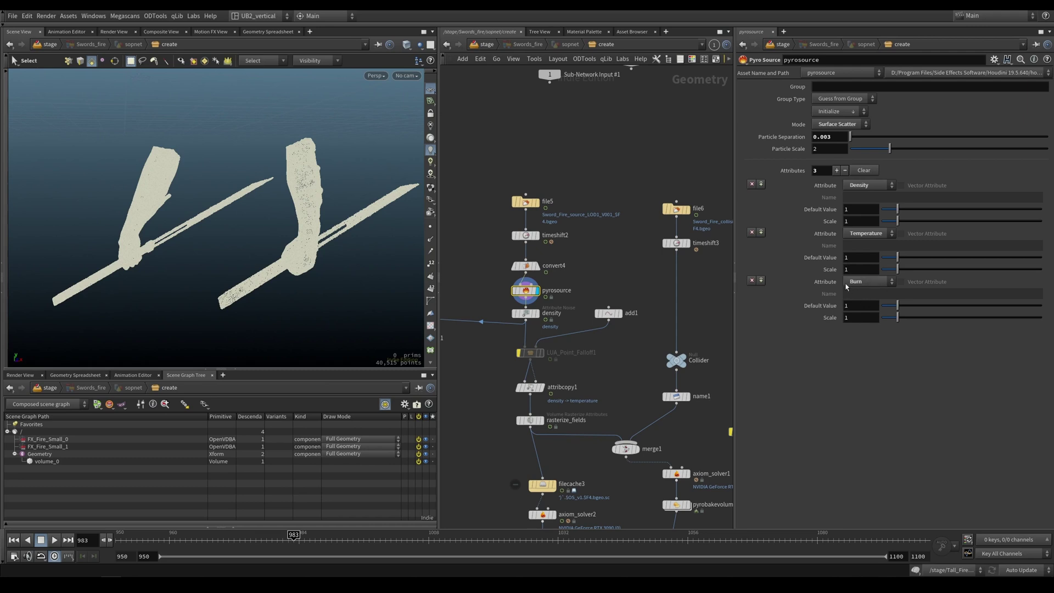
{"action": "left_click", "coordinate": [751, 281]}
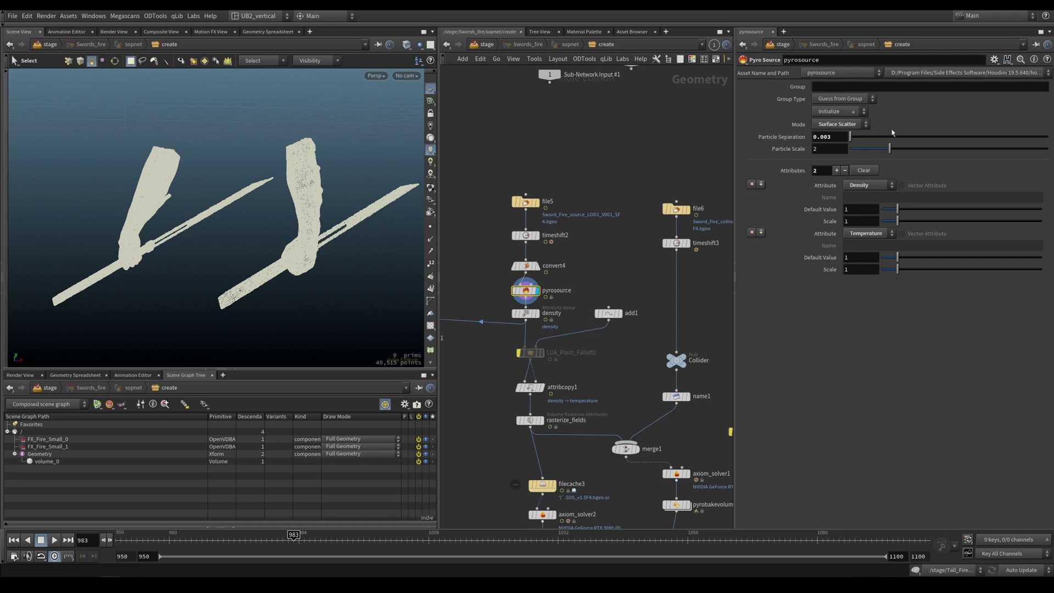
Display the density Attribute Noise node, review its noise settings and examine the side branch starting at null2.
{"action": "middle_click_drag", "start_coordinate": [493, 309], "coordinate": [529, 290]}
{"action": "scroll", "coordinate": [529, 291], "scroll_direction": "up", "scroll_amount": 2}
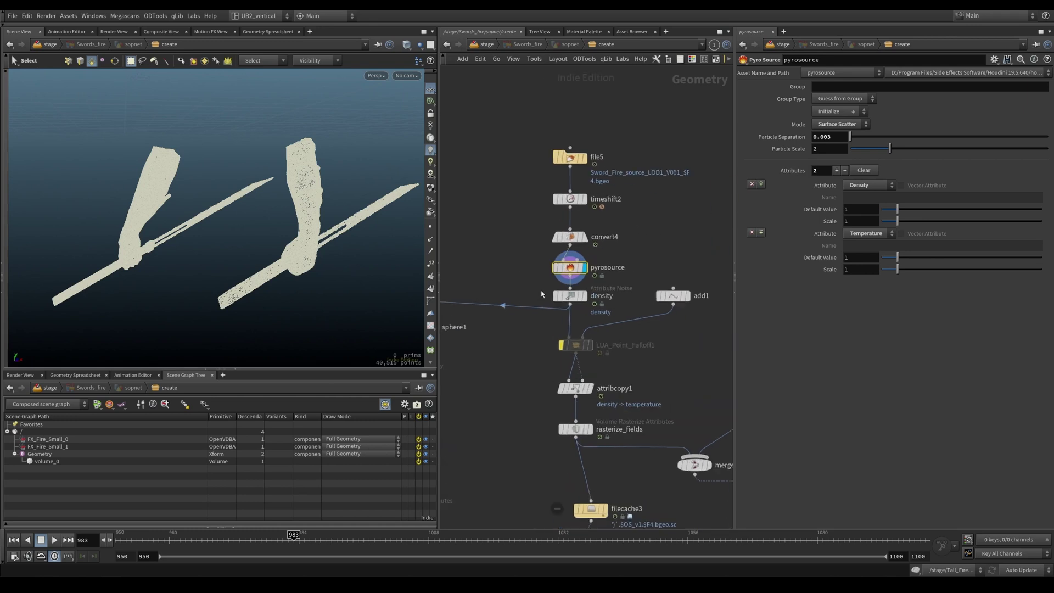
{"action": "left_click_drag", "start_coordinate": [531, 290], "coordinate": [589, 310]}
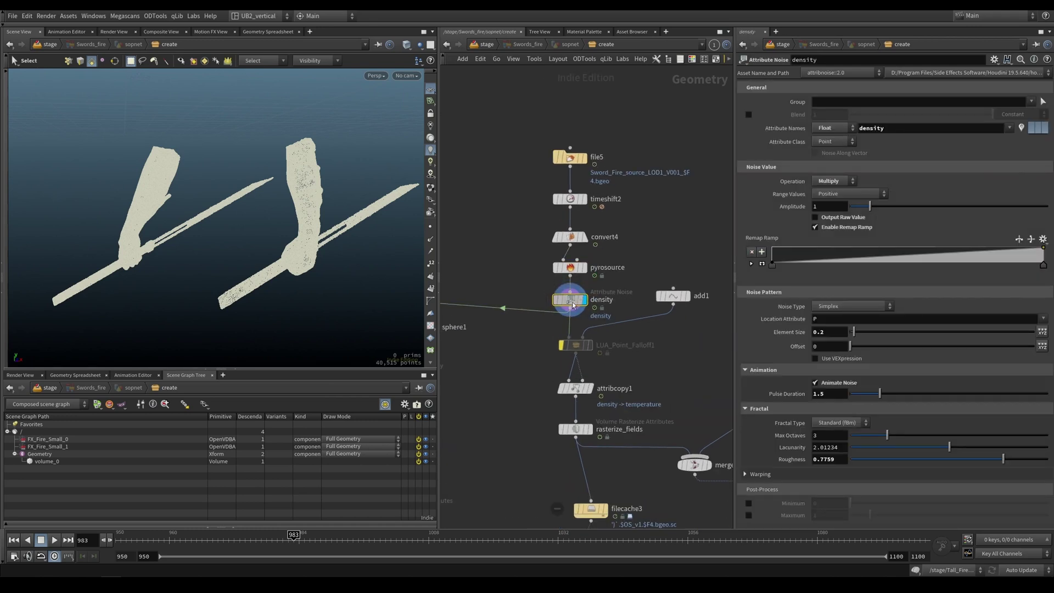
{"action": "middle_click_drag", "start_coordinate": [497, 464], "coordinate": [619, 342]}
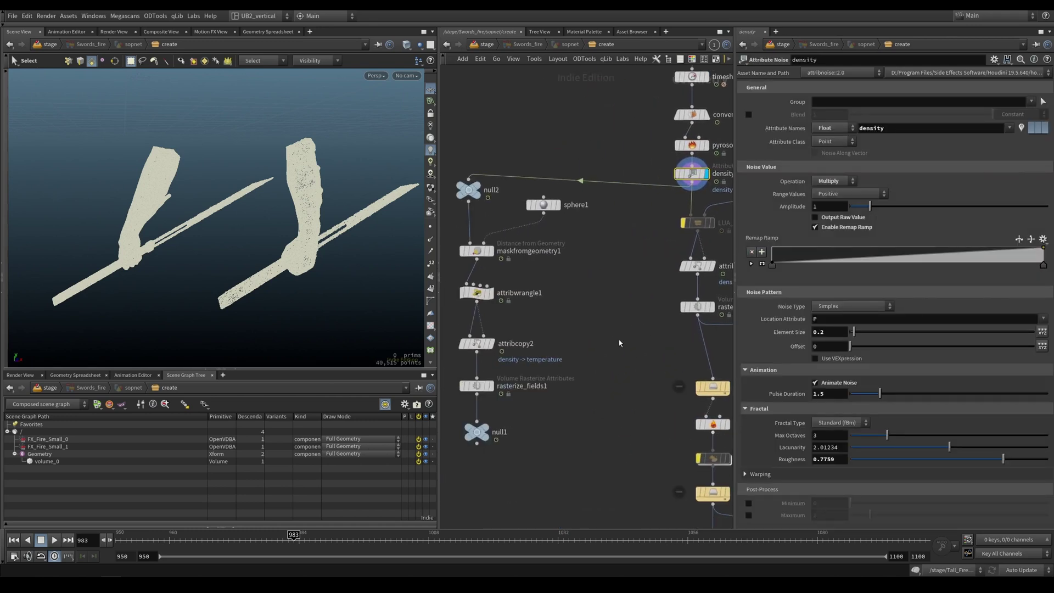
Display rasterize_fields1 and compare its volume with the density noise node bypassed and re-enabled.
{"action": "left_click", "coordinate": [561, 379]}
{"action": "left_click_drag", "start_coordinate": [576, 361], "coordinate": [699, 189]}
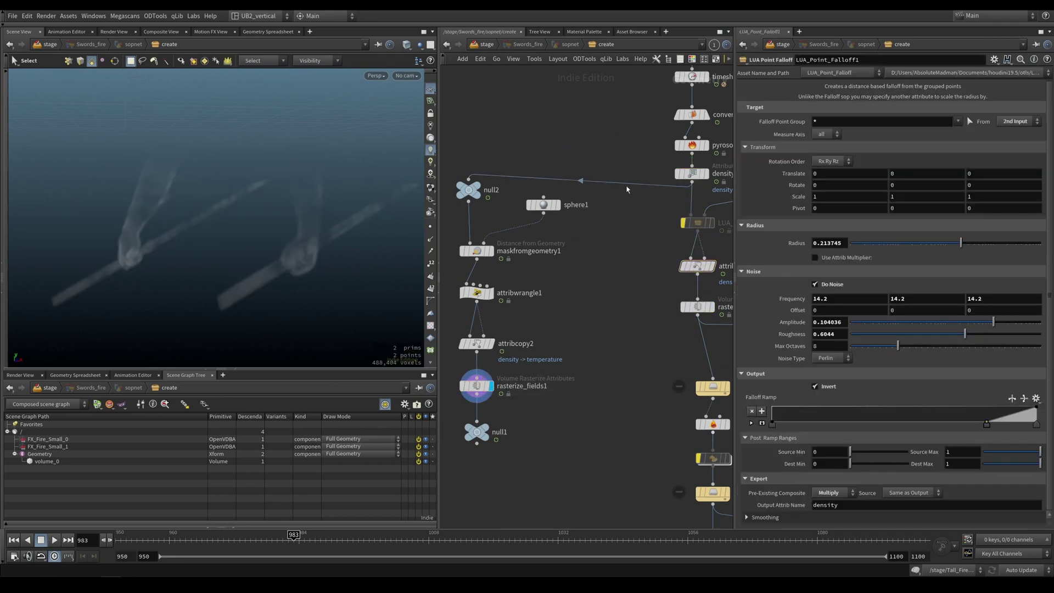
{"action": "key", "text": "q"}
{"action": "left_click", "coordinate": [682, 175]}
{"action": "left_click", "coordinate": [686, 175]}
{"action": "left_click", "coordinate": [689, 175]}
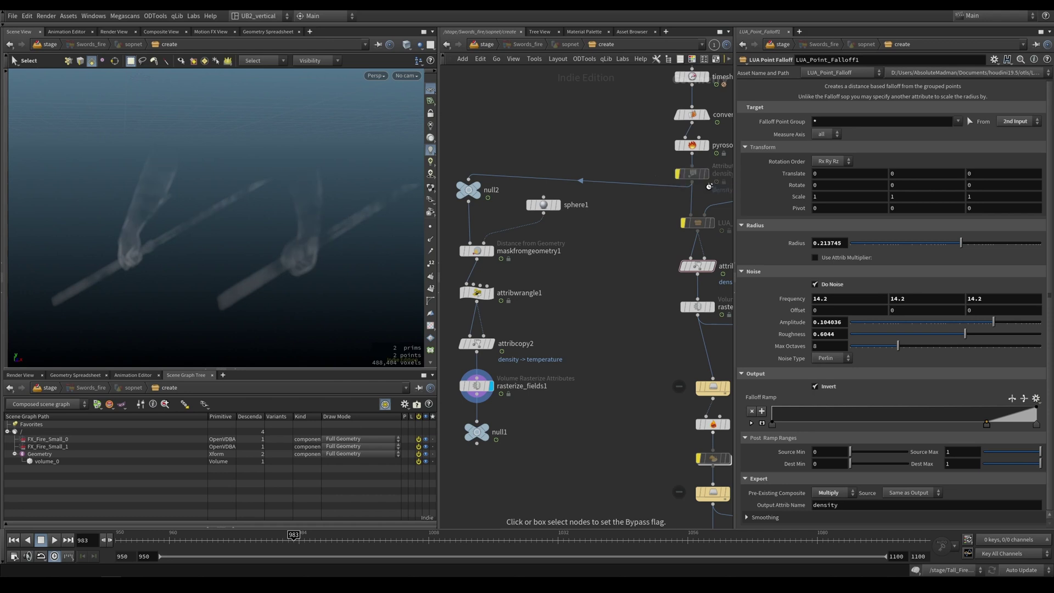
{"action": "left_click", "coordinate": [689, 176]}
Enable the bypassed LUA_Point_Falloff1 node in the main source branch and display its result.
{"action": "middle_click_drag", "start_coordinate": [583, 260], "coordinate": [518, 299]}
{"action": "middle_click_drag", "start_coordinate": [601, 299], "coordinate": [537, 289]}
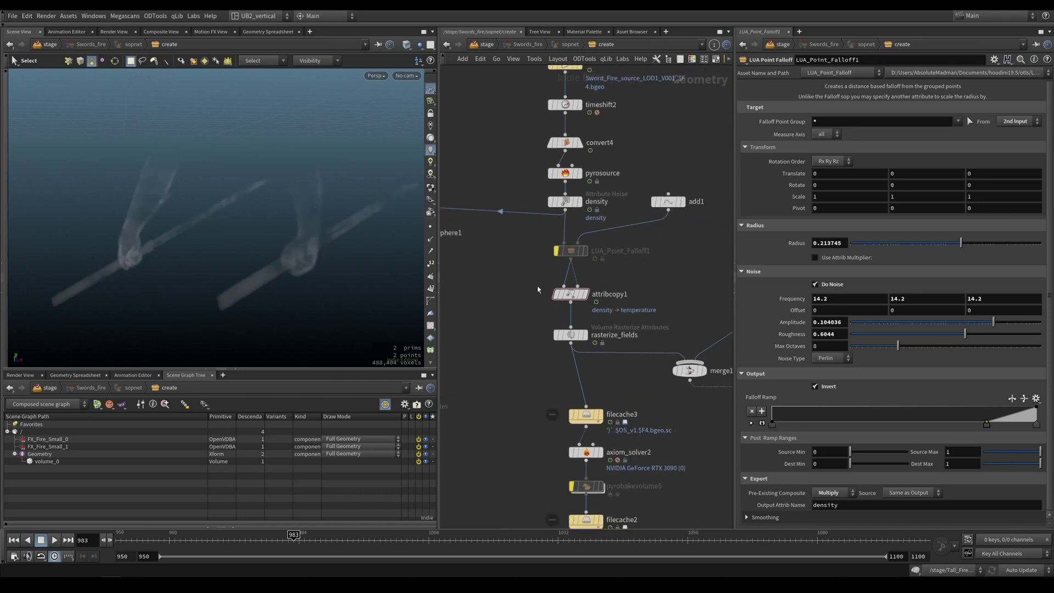
{"action": "left_click_drag", "start_coordinate": [519, 242], "coordinate": [602, 275]}
{"action": "key", "text": "b"}
{"action": "key", "text": "r"}
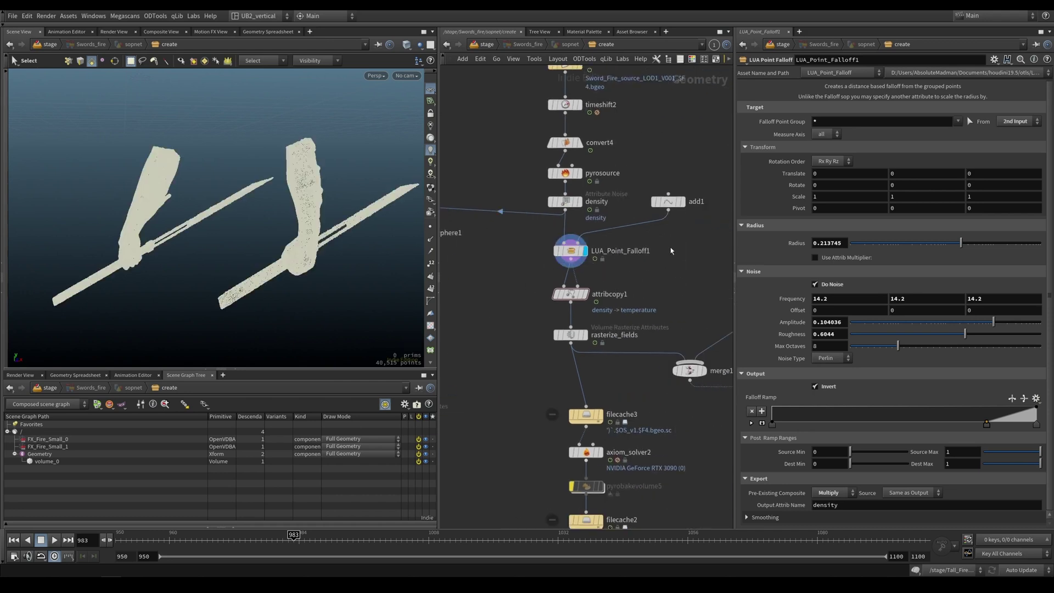
{"action": "middle_click_drag", "start_coordinate": [671, 251], "coordinate": [647, 253]}
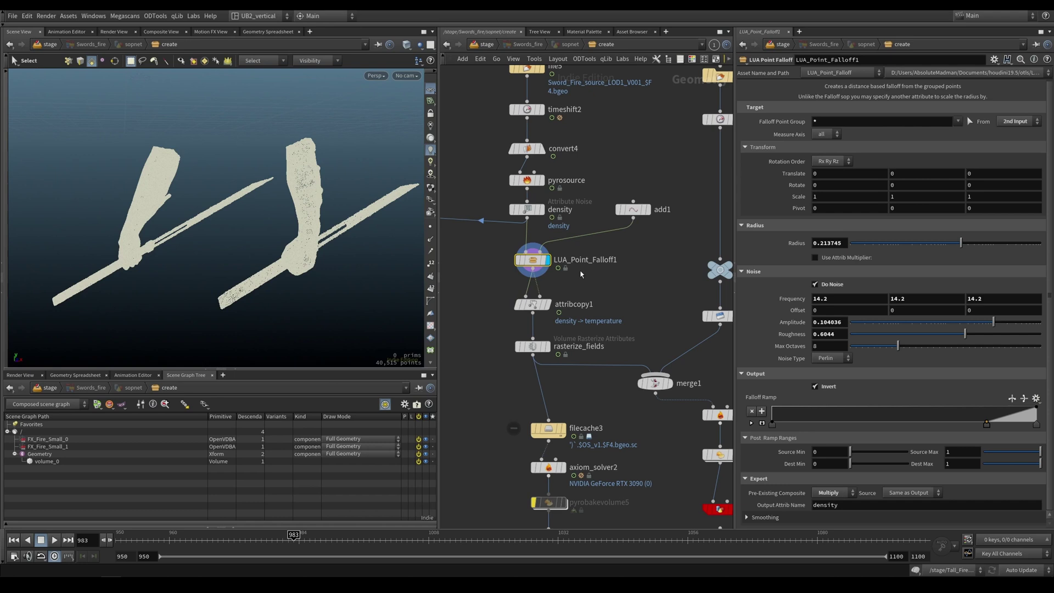
Compare the rasterize_fields volume with and without LUA_Point_Falloff1, and display the add1 points that drive the falloff.
{"action": "left_click", "coordinate": [547, 346]}
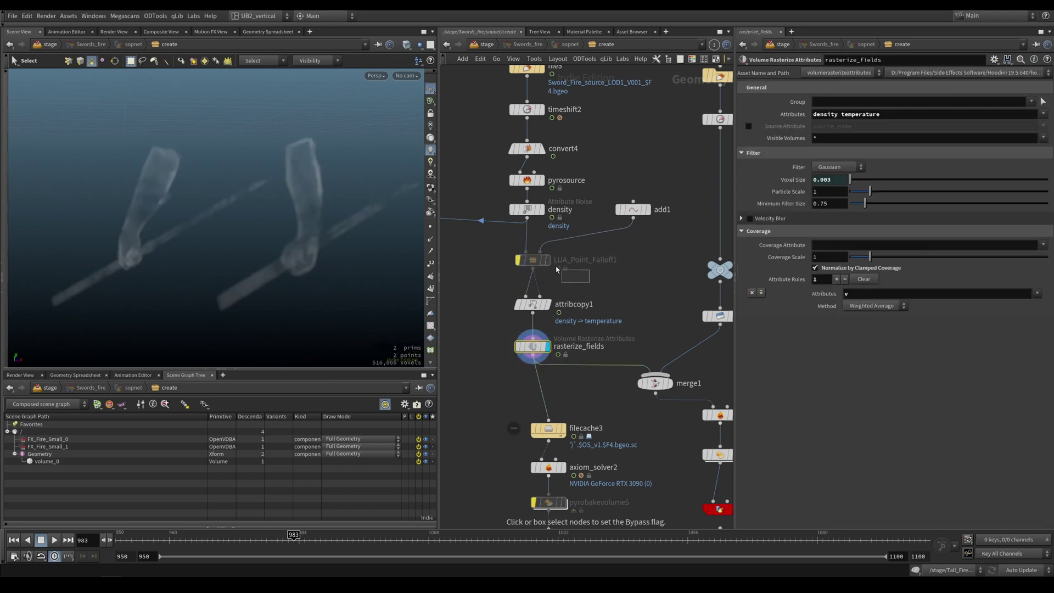
{"action": "left_click_drag", "start_coordinate": [679, 184], "coordinate": [614, 235]}
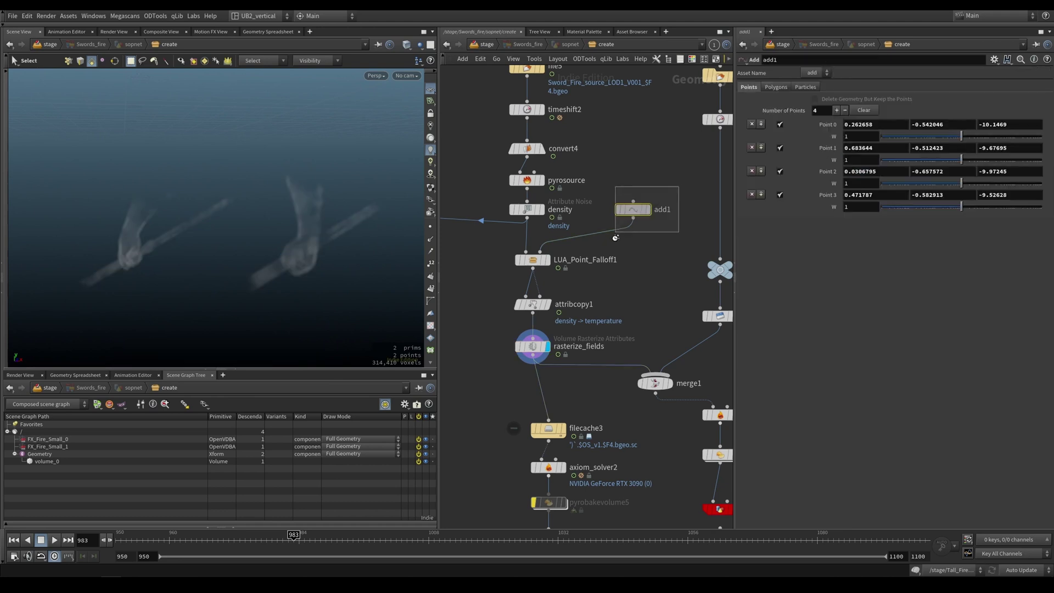
{"action": "left_click", "coordinate": [648, 210]}
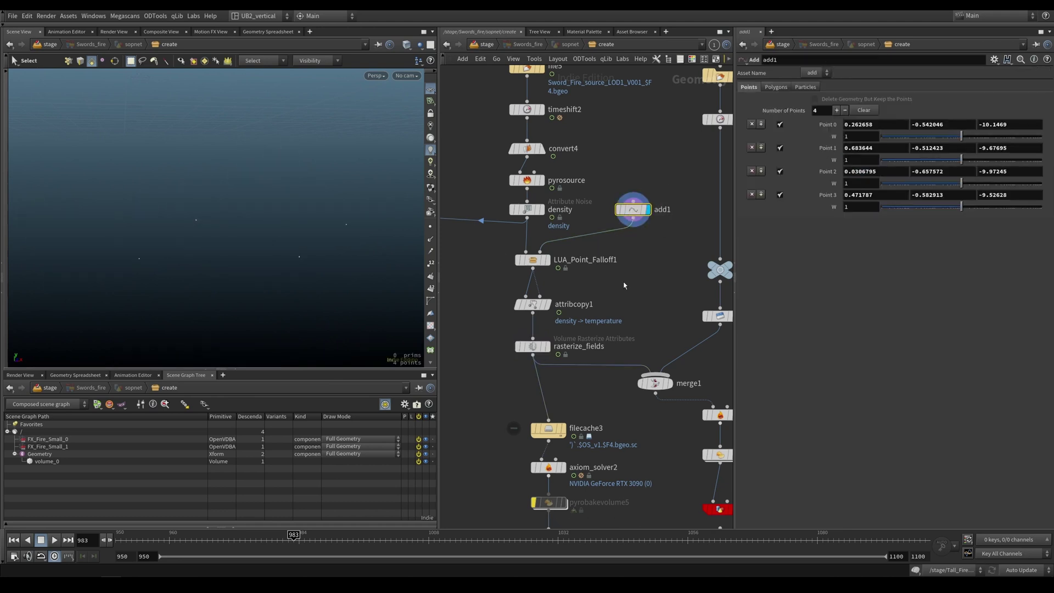
Display maskfromgeometry1 in the null2 side branch and visualize its mask attribute on the sword and arm geometry.
{"action": "middle_click_drag", "start_coordinate": [442, 284], "coordinate": [596, 270]}
{"action": "left_click", "coordinate": [546, 199]}
{"action": "scroll", "coordinate": [500, 270], "scroll_direction": "up", "scroll_amount": 1}
{"action": "left_click", "coordinate": [561, 267]}
{"action": "left_click", "coordinate": [530, 274]}
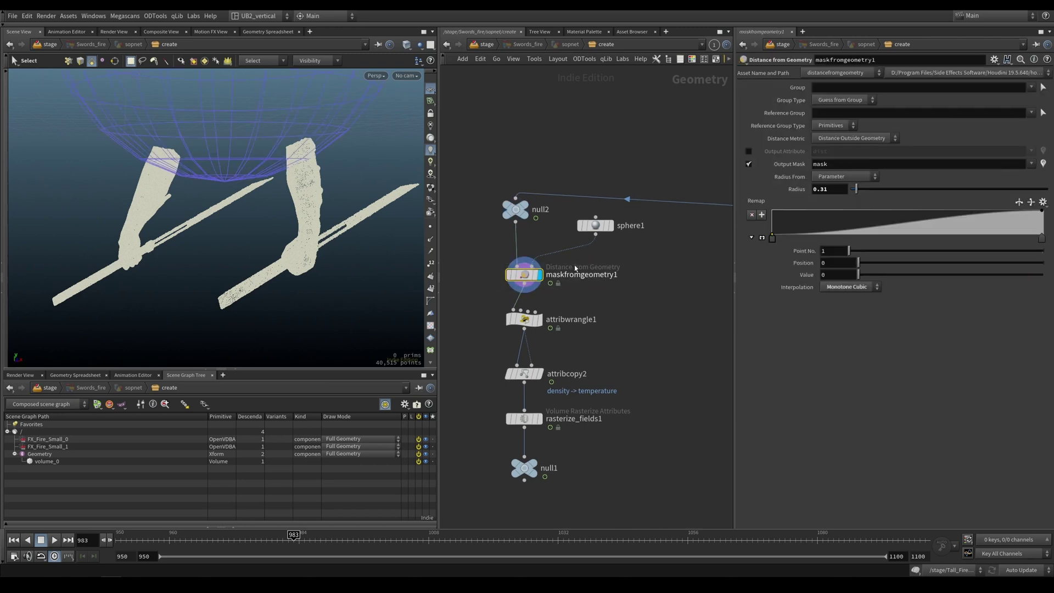
{"action": "left_click_drag", "start_coordinate": [602, 221], "coordinate": [586, 214]}
{"action": "left_click_drag", "start_coordinate": [629, 256], "coordinate": [473, 302]}
{"action": "left_click_drag", "start_coordinate": [477, 264], "coordinate": [516, 287]}
{"action": "left_click", "coordinate": [1044, 164]}
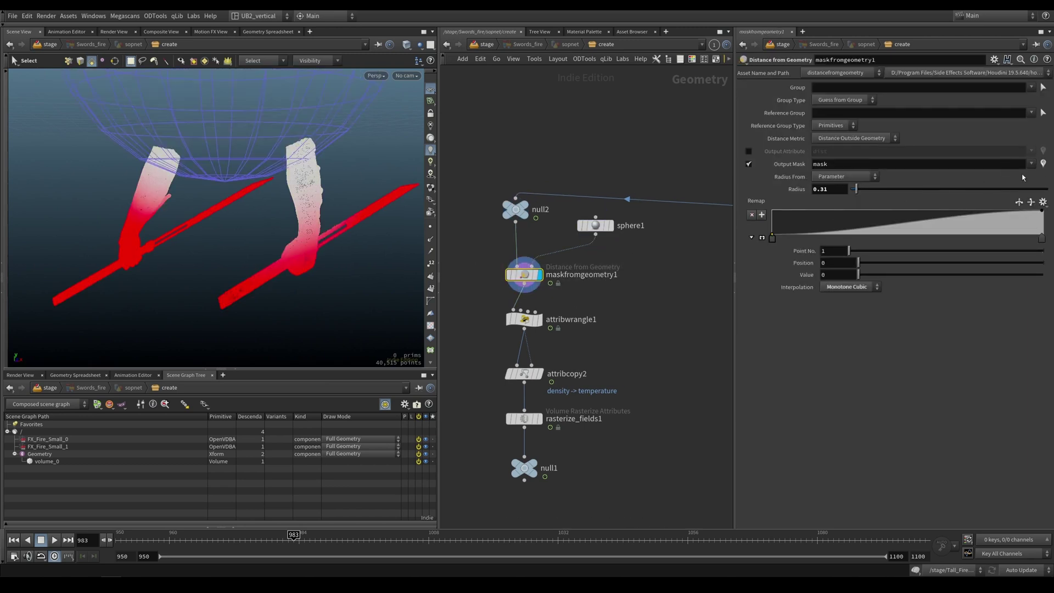
Review the attribwrangle1 expression multiplying density by mask, and display attribcopy2 to see its density to temperature copy.
{"action": "left_click", "coordinate": [524, 319]}
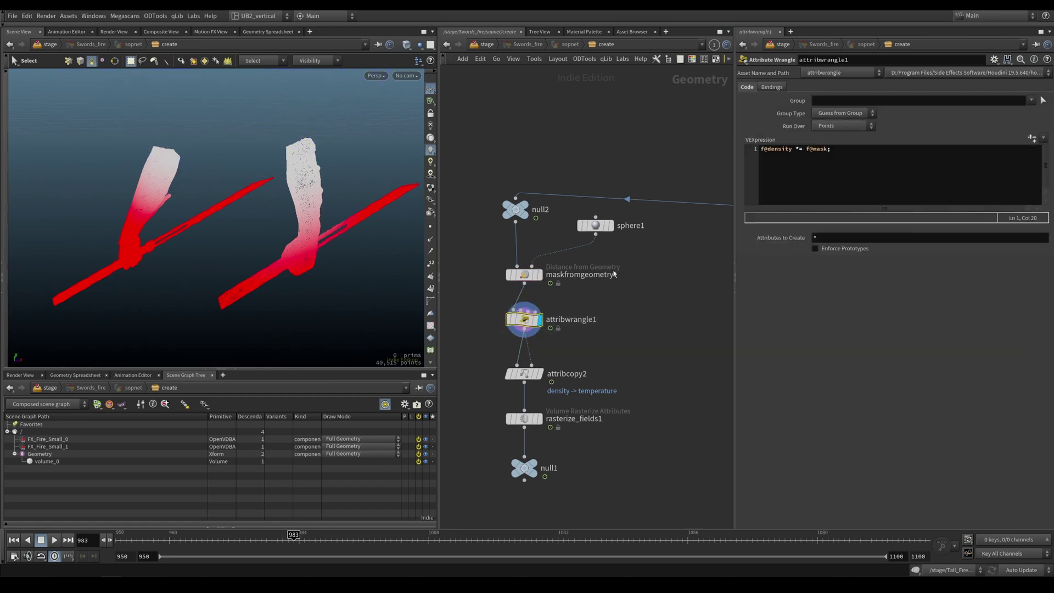
{"action": "double_click", "coordinate": [761, 149]}
{"action": "middle_click_drag", "start_coordinate": [574, 362], "coordinate": [579, 332]}
{"action": "left_click", "coordinate": [530, 345]}
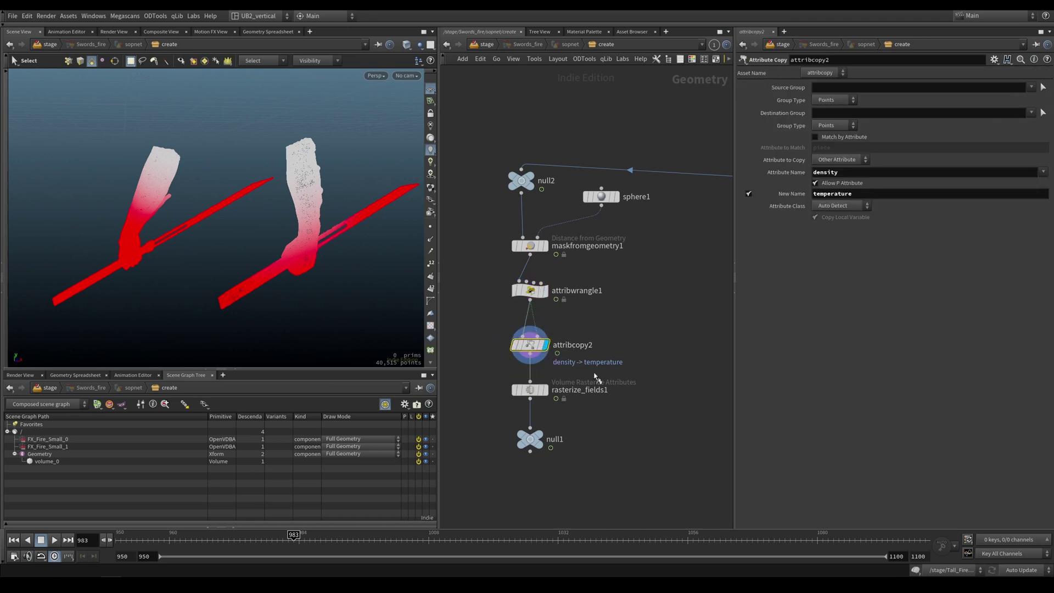
Display rasterize_fields1 and compare the volume with attribwrangle1 bypassed and active.
{"action": "left_click", "coordinate": [545, 389]}
{"action": "left_click_drag", "start_coordinate": [492, 404], "coordinate": [619, 366]}
{"action": "left_click", "coordinate": [612, 321]}
{"action": "left_click", "coordinate": [516, 291]}
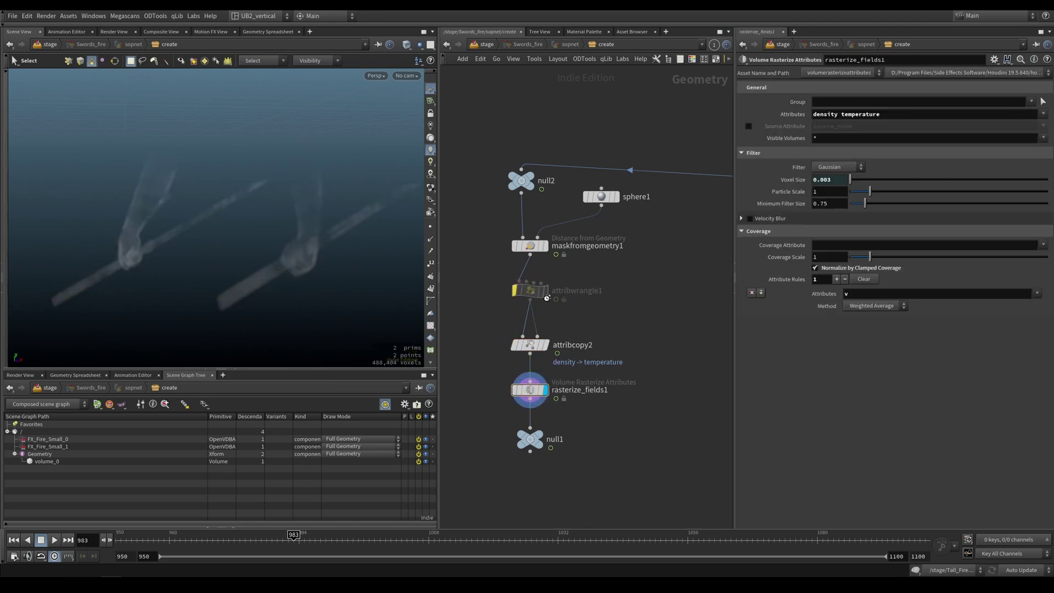
{"action": "key", "text": "q"}
{"action": "left_click", "coordinate": [535, 291]}
{"action": "left_click", "coordinate": [524, 293]}
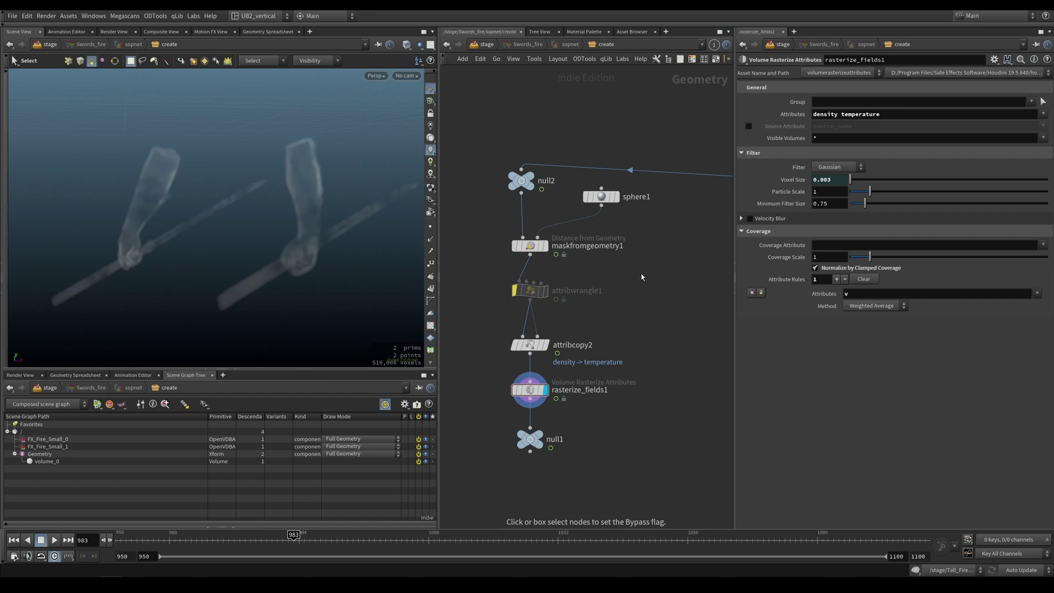
{"action": "left_click", "coordinate": [542, 288]}
Duplicate sphere1, merge both spheres into the reference input of maskfromgeometry1 and display the mask.
{"action": "left_click_drag", "start_coordinate": [613, 195], "coordinate": [668, 210], "text": "alt"}
{"action": "key", "text": "m"}
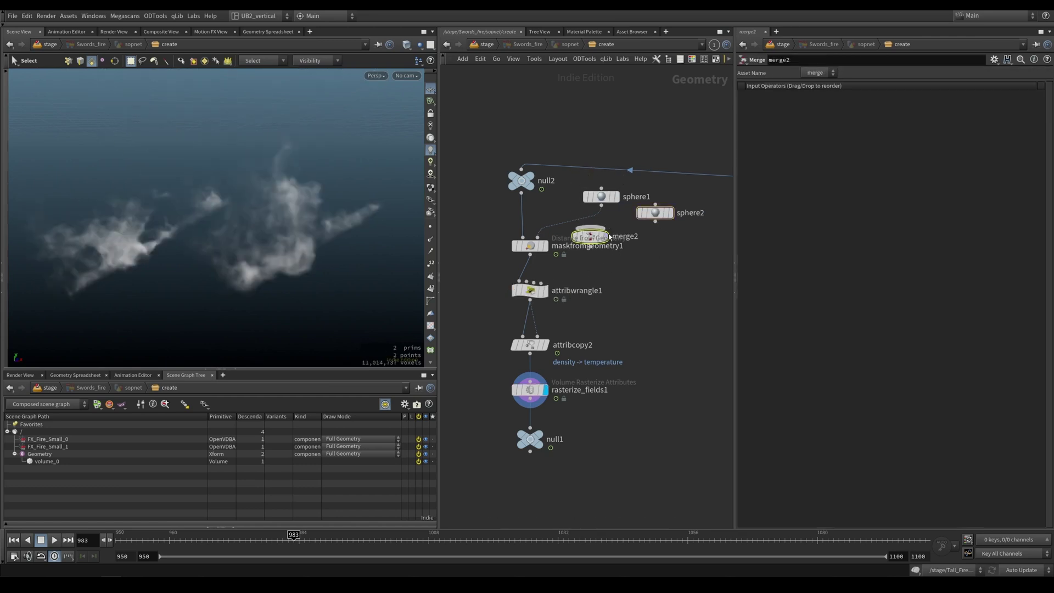
{"action": "left_click", "coordinate": [610, 237]}
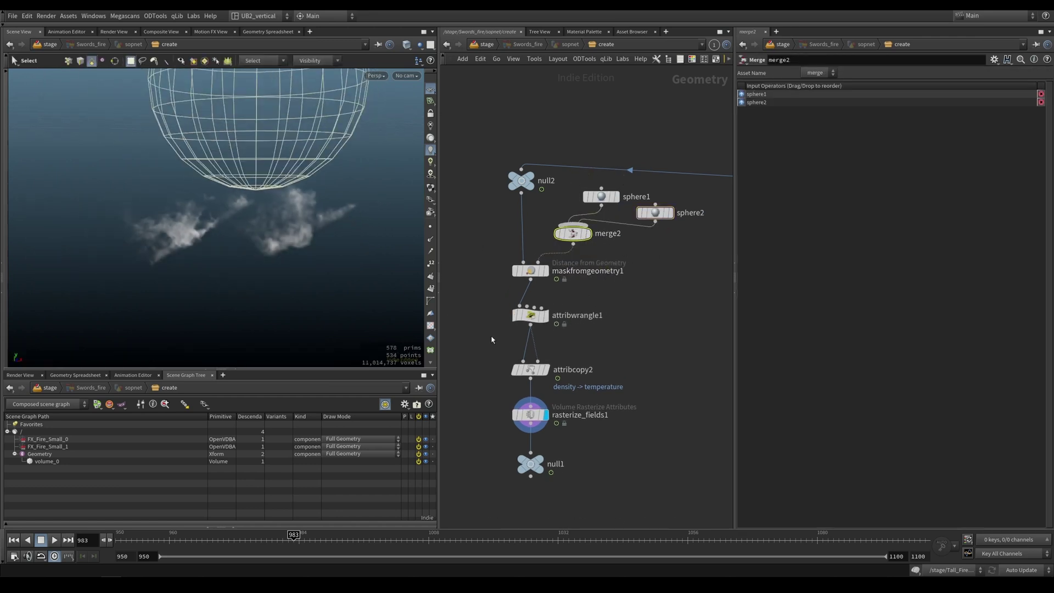
{"action": "left_click", "coordinate": [531, 414]}
{"action": "left_click", "coordinate": [545, 271]}
Move sphere2 sideways from the first sphere, to a center of about 0.82, 0.13, -9.82.
{"action": "middle_click_drag", "start_coordinate": [628, 284], "coordinate": [593, 330]}
{"action": "left_click", "coordinate": [619, 257]}
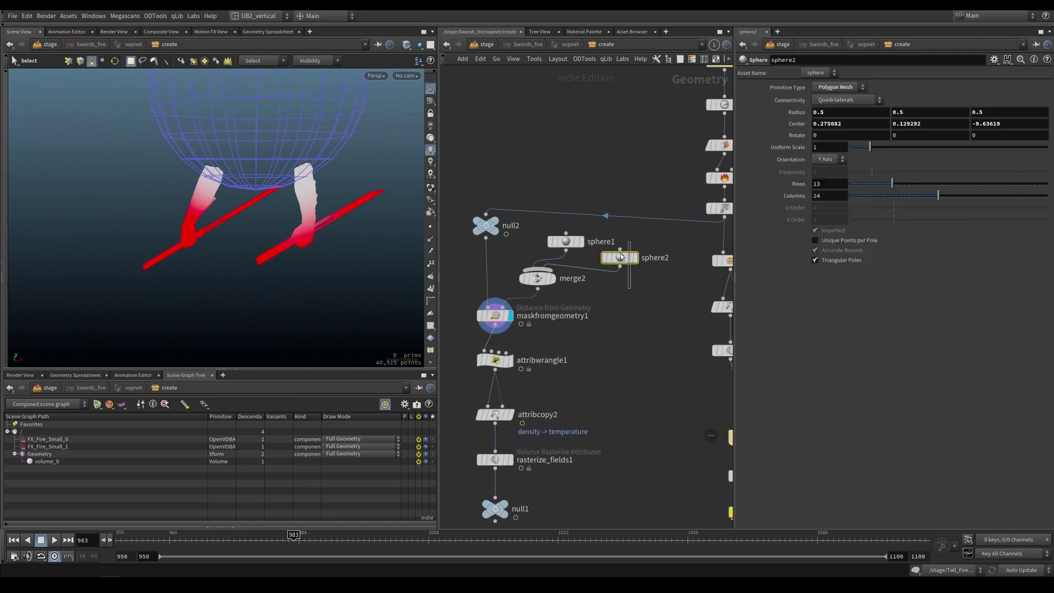
{"action": "left_click_drag", "start_coordinate": [304, 186], "coordinate": [416, 290], "text": "alt"}
{"action": "scroll", "coordinate": [612, 360], "scroll_direction": "down", "scroll_amount": 5}
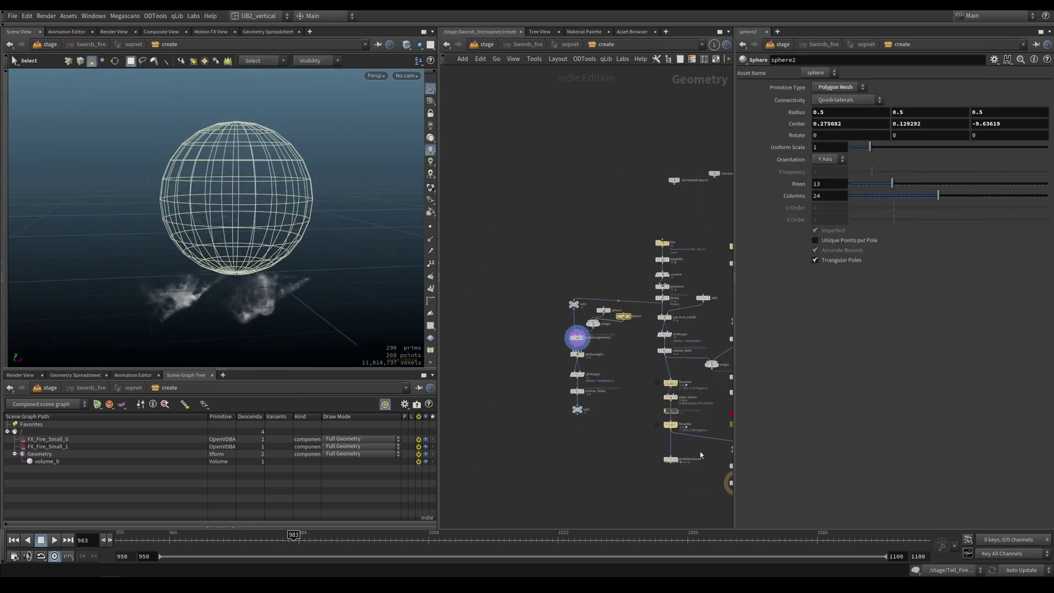
{"action": "scroll", "coordinate": [543, 404], "scroll_direction": "up", "scroll_amount": 3}
{"action": "middle_click_drag", "start_coordinate": [678, 464], "coordinate": [515, 397]}
{"action": "middle_click_drag", "start_coordinate": [542, 322], "coordinate": [740, 468]}
{"action": "key", "text": "Return"}
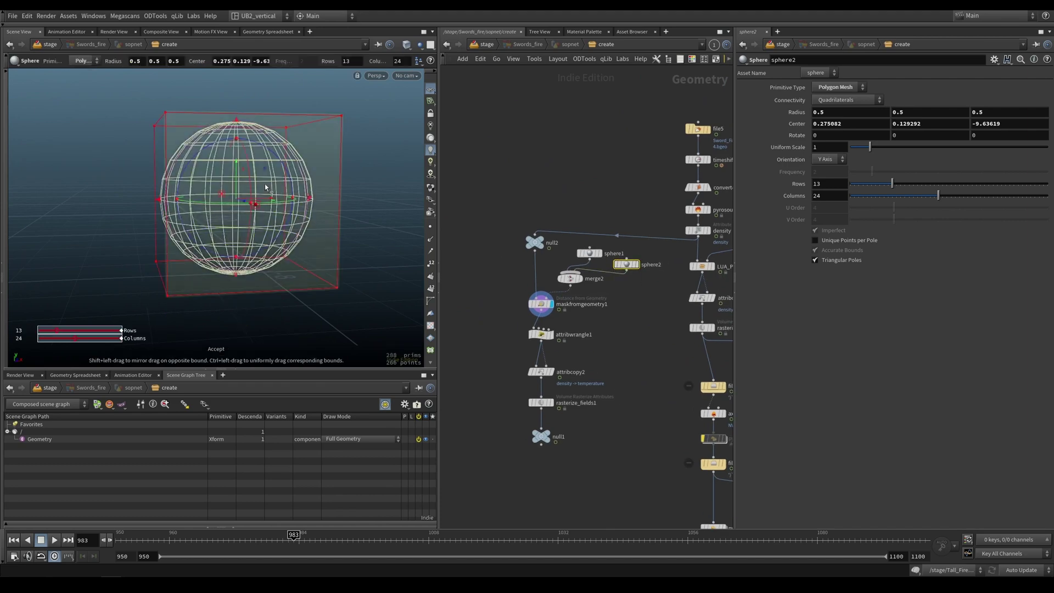
{"action": "left_click_drag", "start_coordinate": [241, 194], "coordinate": [384, 240]}
{"action": "left_click_drag", "start_coordinate": [384, 240], "coordinate": [188, 199], "text": "alt"}
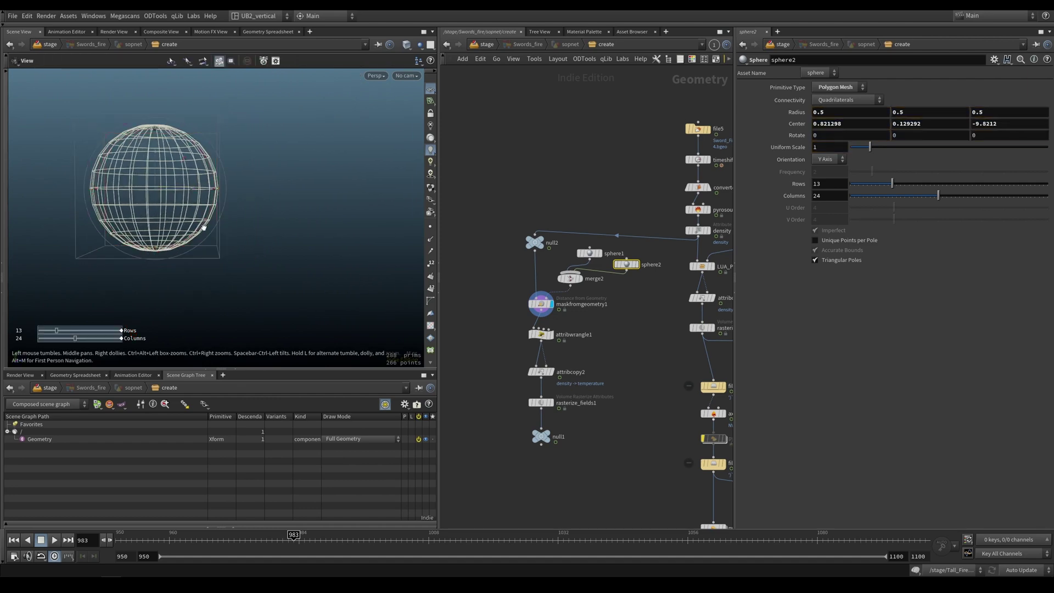
Display the maskfromgeometry1 result with both spheres and check the masked volume on rasterize_fields1.
{"action": "left_click", "coordinate": [541, 304]}
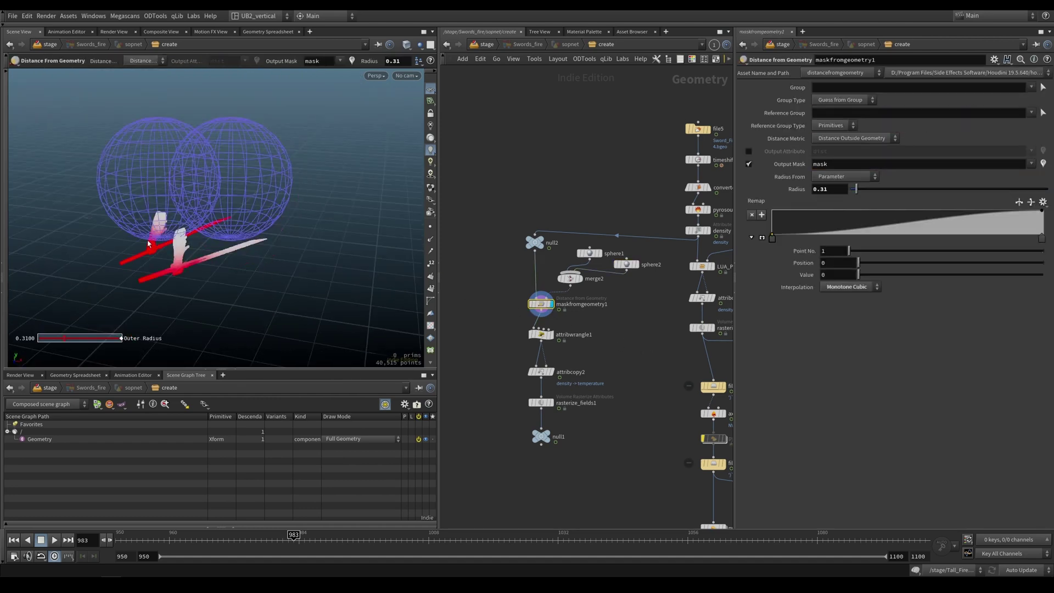
{"action": "left_click_drag", "start_coordinate": [148, 243], "coordinate": [214, 233], "text": "alt"}
{"action": "left_click", "coordinate": [550, 402]}
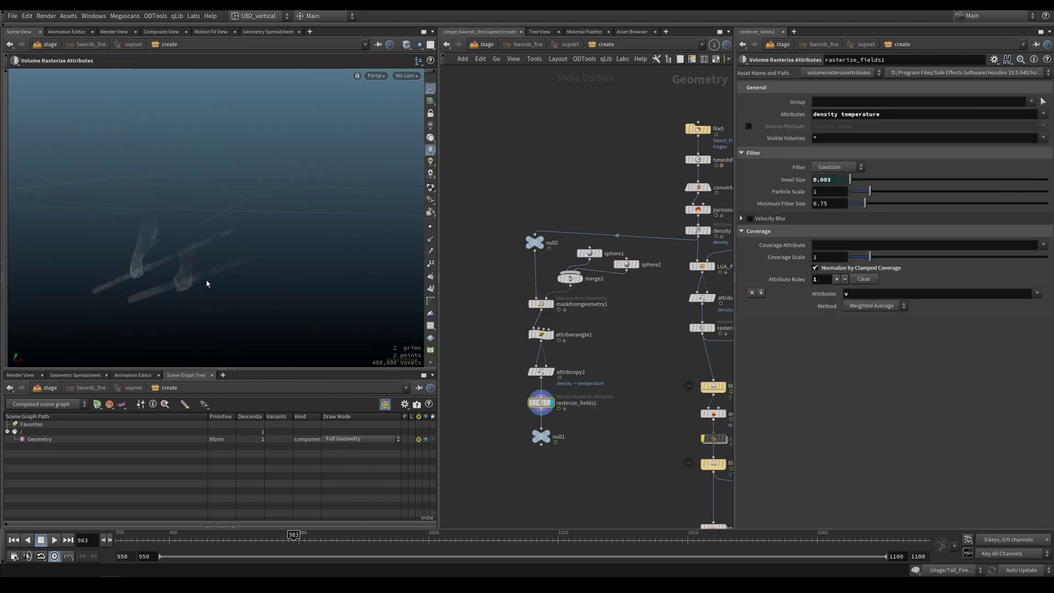
{"action": "left_click_drag", "start_coordinate": [206, 280], "coordinate": [236, 265], "text": "alt"}
Toggle the bypass of attribwrangle1 off and on to examine how the two-sphere mask affects the rasterized volume.
{"action": "key", "text": "q"}
{"action": "left_click_drag", "start_coordinate": [516, 299], "coordinate": [559, 344]}
{"action": "left_click", "coordinate": [542, 337]}
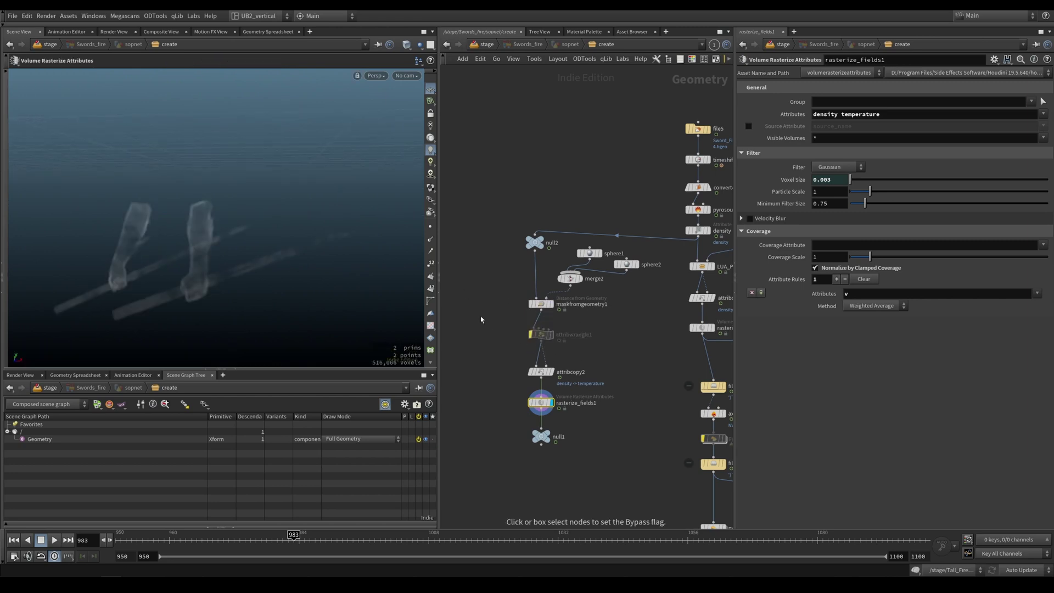
{"action": "middle_click_drag", "start_coordinate": [641, 320], "coordinate": [653, 298]}
{"action": "left_click_drag", "start_coordinate": [273, 285], "coordinate": [291, 254], "text": "alt"}
{"action": "right_click_drag", "start_coordinate": [283, 261], "coordinate": [258, 266], "text": "alt"}
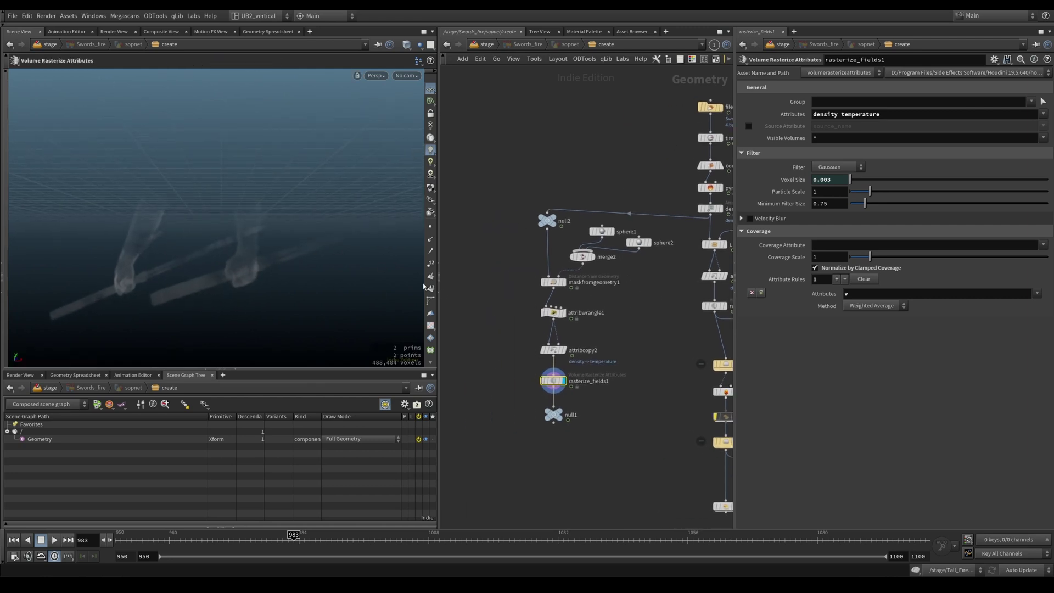
Display attribcopy2 and attribwrangle1 in turn to trace how the masked density is passed on to temperature.
{"action": "middle_click_drag", "start_coordinate": [484, 323], "coordinate": [482, 318]}
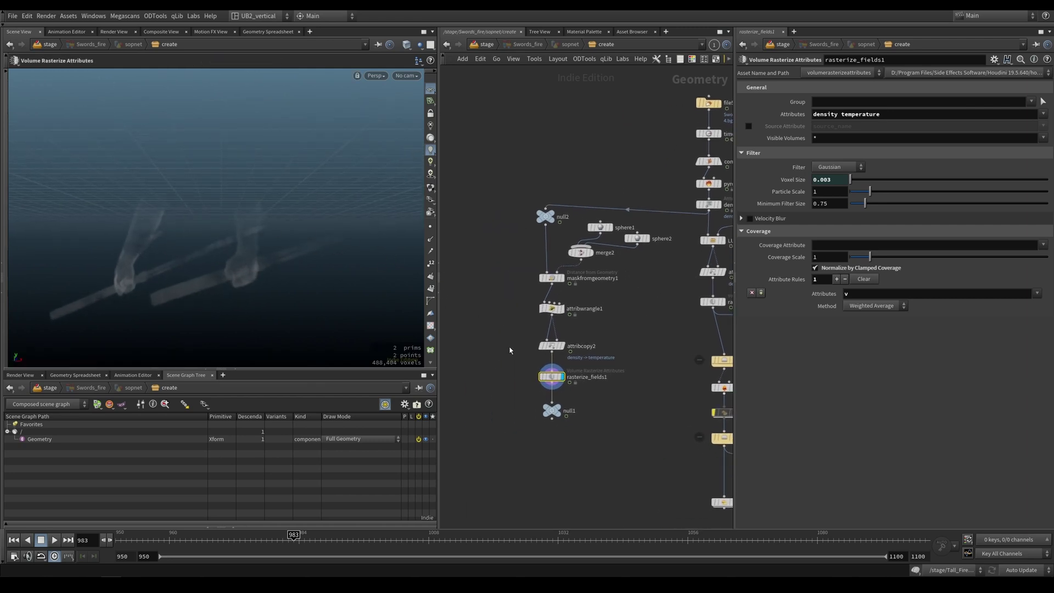
{"action": "left_click", "coordinate": [562, 346]}
{"action": "scroll", "coordinate": [629, 344], "scroll_direction": "up", "scroll_amount": 4}
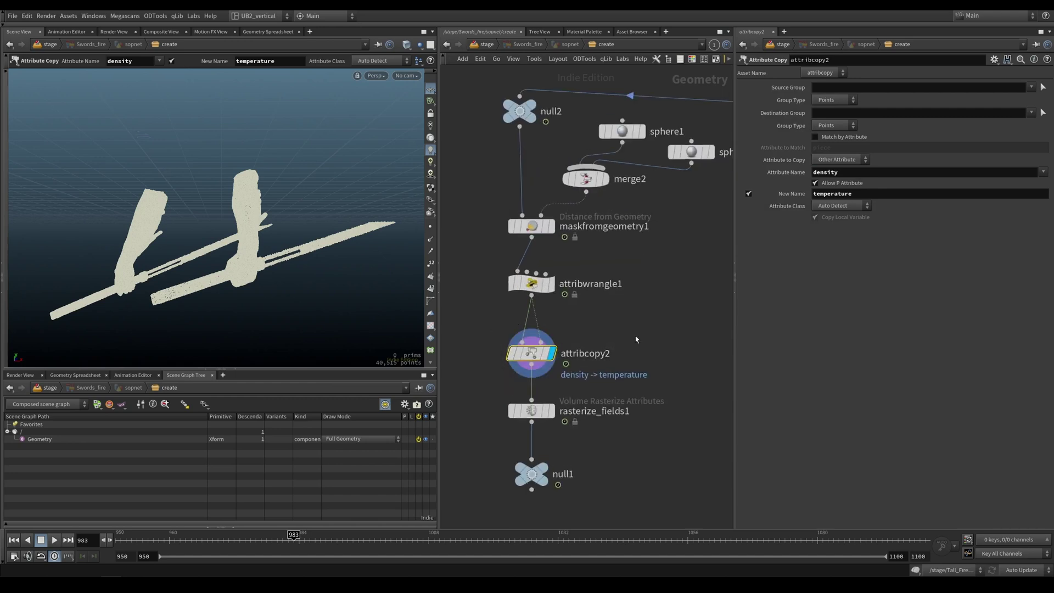
{"action": "left_click", "coordinate": [541, 283]}
{"action": "middle_click", "coordinate": [540, 290]}
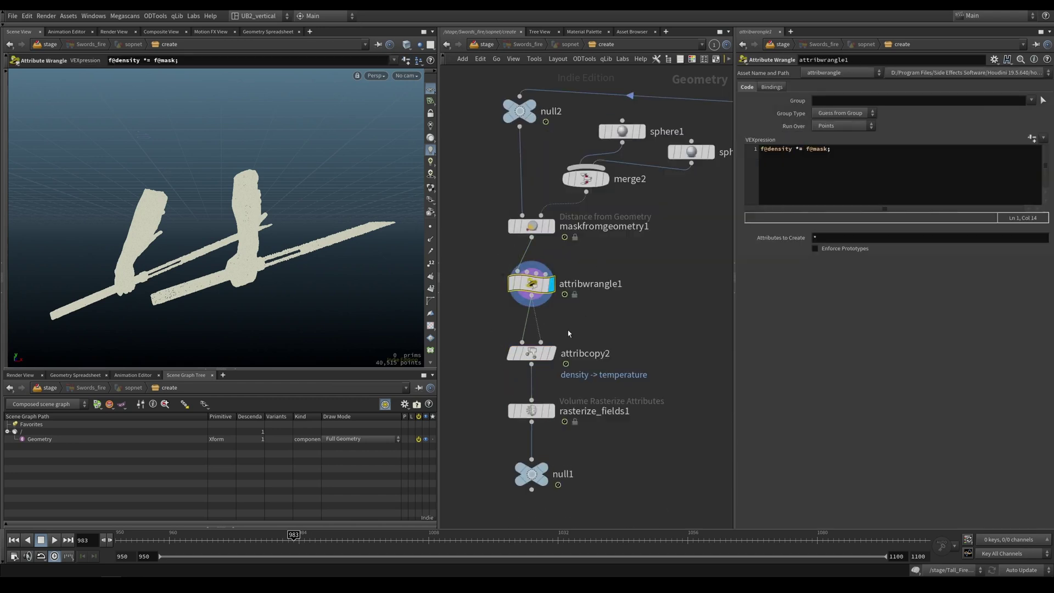
{"action": "left_click", "coordinate": [549, 353]}
Display the density noise node in the main branch, and return to attribcopy2 to review its temperature New Name.
{"action": "middle_click_drag", "start_coordinate": [644, 308], "coordinate": [610, 340]}
{"action": "scroll", "coordinate": [489, 397], "scroll_direction": "down", "scroll_amount": 5}
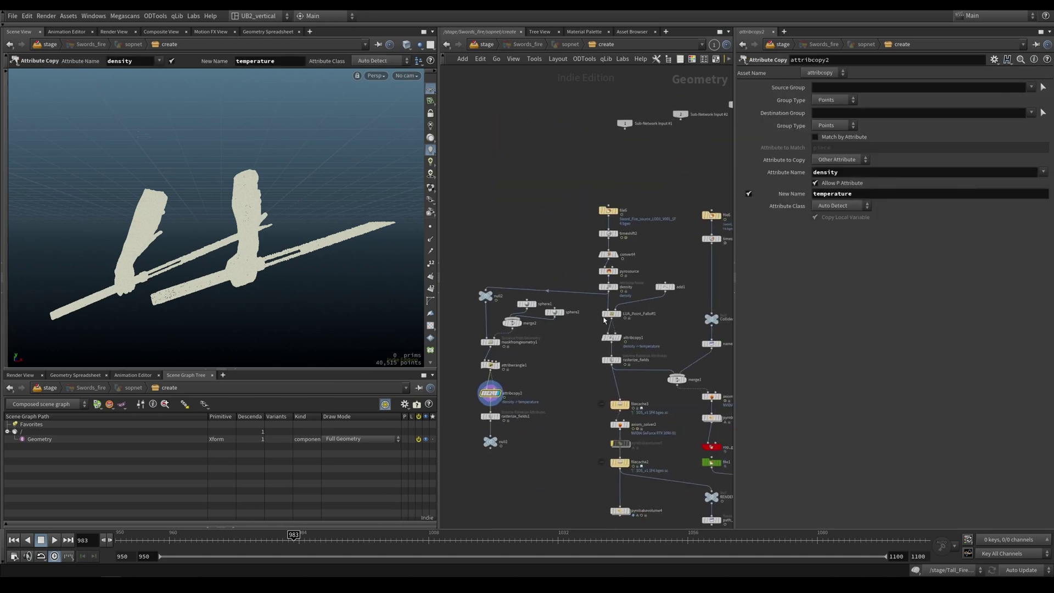
{"action": "scroll", "coordinate": [592, 280], "scroll_direction": "up", "scroll_amount": 3}
{"action": "left_click", "coordinate": [634, 288]}
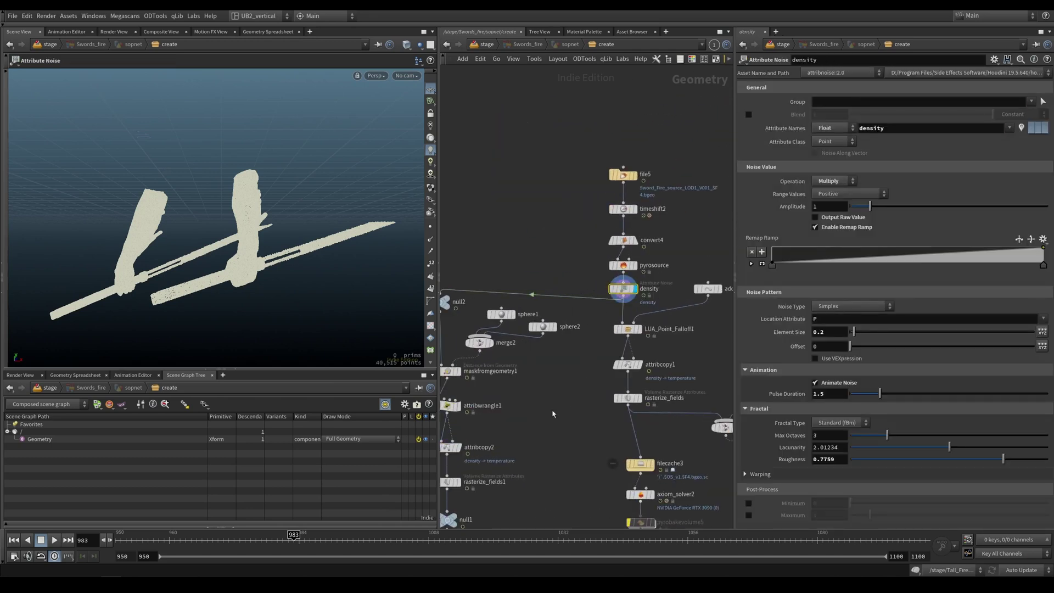
{"action": "middle_click_drag", "start_coordinate": [496, 432], "coordinate": [593, 346]}
{"action": "scroll", "coordinate": [593, 346], "scroll_direction": "up", "scroll_amount": 3}
{"action": "left_click", "coordinate": [549, 364]}
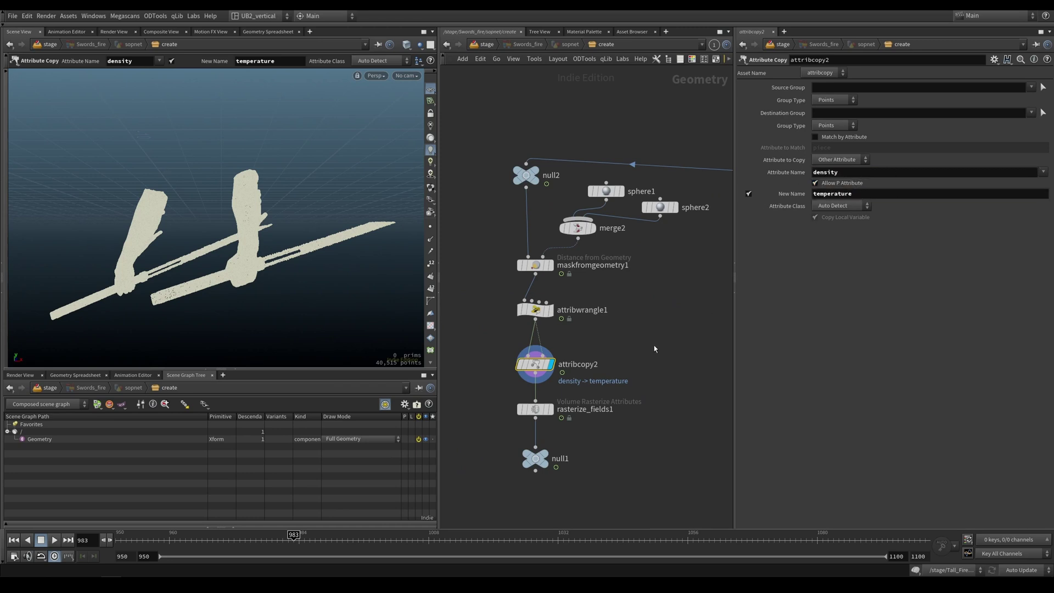
{"action": "left_click_drag", "start_coordinate": [856, 196], "coordinate": [769, 233]}
Display rasterize_fields1 in the side branch and review the attributes it rasterizes.
{"action": "middle_click_drag", "start_coordinate": [621, 350], "coordinate": [626, 341]}
{"action": "left_click_drag", "start_coordinate": [612, 333], "coordinate": [493, 423]}
{"action": "key", "text": "r"}
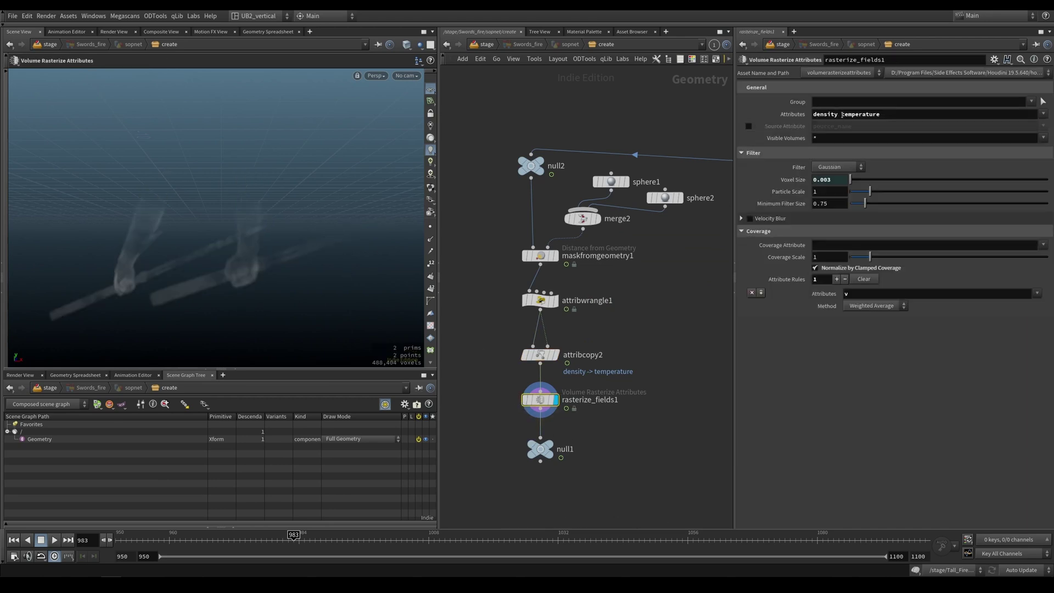
Try rasterizing only temperature by removing density from the rasterize_fields1 attributes, and undo the change.
{"action": "left_click_drag", "start_coordinate": [842, 114], "coordinate": [812, 114]}
{"action": "key", "text": "BackSpace"}
{"action": "key", "text": "Return"}
{"action": "key", "text": "ctrl+z"}
{"action": "key", "text": "ctrl+z"}
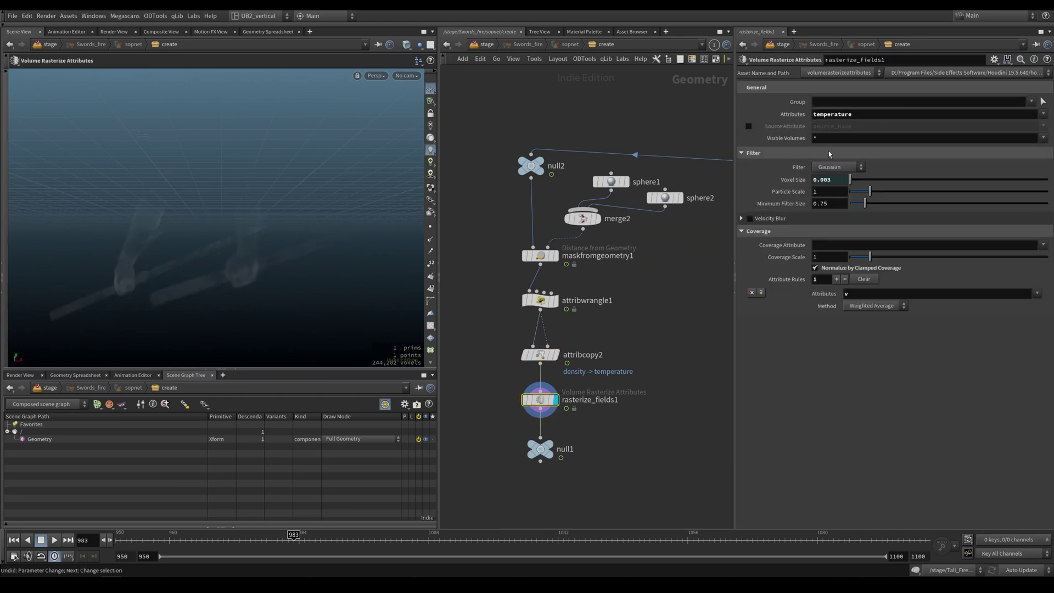
Display the filecache3 node below rasterize_fields and show its cache settings.
{"action": "left_click_drag", "start_coordinate": [658, 374], "coordinate": [502, 429]}
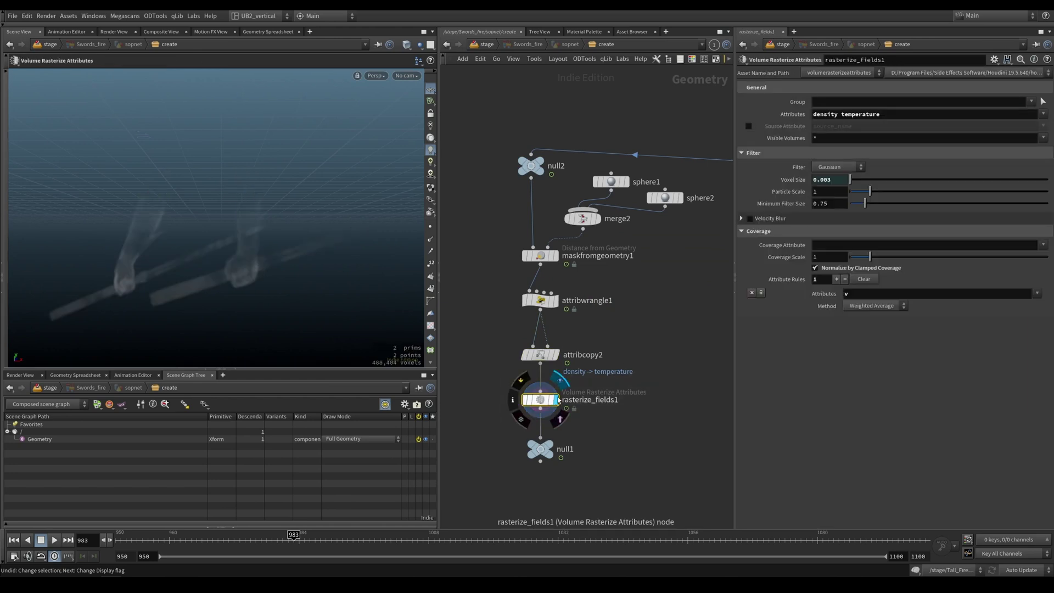
{"action": "middle_click_drag", "start_coordinate": [617, 407], "coordinate": [518, 367]}
{"action": "scroll", "coordinate": [609, 325], "scroll_direction": "down", "scroll_amount": 1}
{"action": "middle_click_drag", "start_coordinate": [610, 325], "coordinate": [538, 332]}
{"action": "key", "text": "r"}
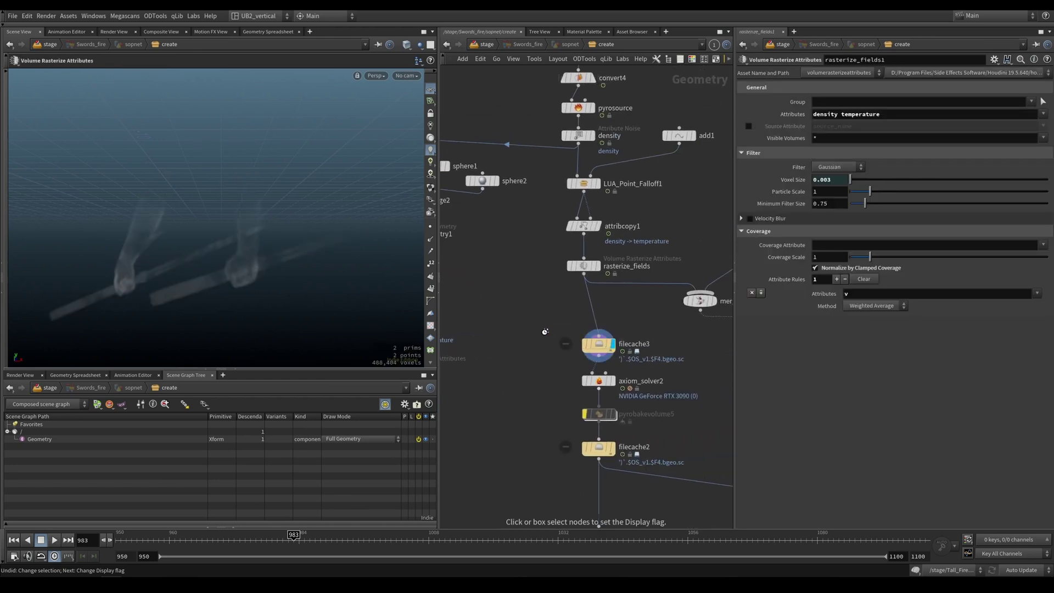
{"action": "left_click", "coordinate": [599, 343]}
{"action": "middle_click_drag", "start_coordinate": [538, 398], "coordinate": [539, 387]}
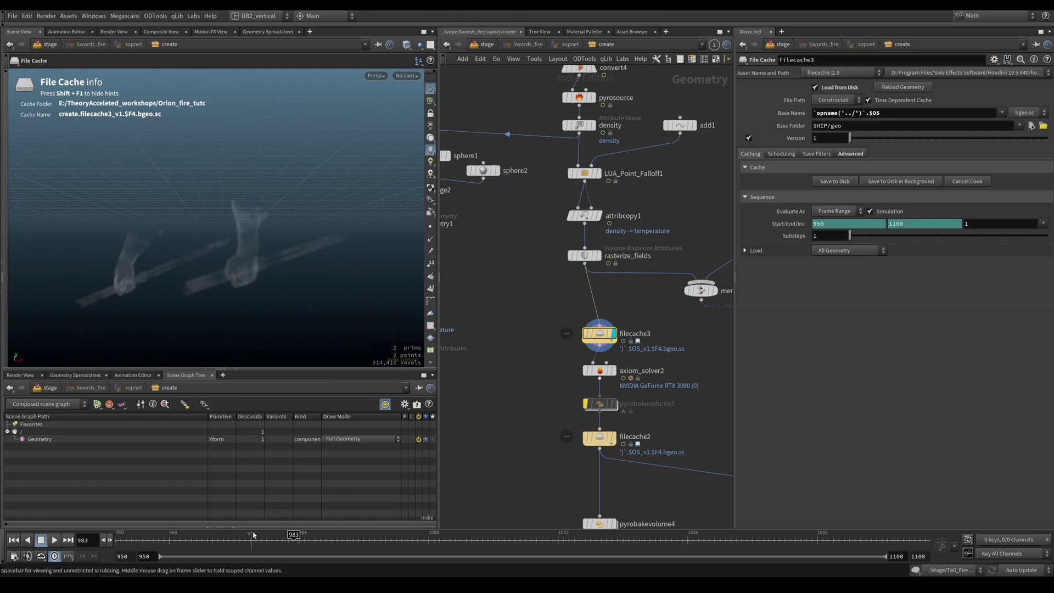
Scrub the filecache3 source, display axiom_solver2 below it, and play the simulation from the first frame.
{"action": "left_click_drag", "start_coordinate": [253, 539], "coordinate": [303, 539]}
{"action": "middle_click_drag", "start_coordinate": [539, 383], "coordinate": [486, 347]}
{"action": "left_click_drag", "start_coordinate": [627, 324], "coordinate": [517, 357]}
{"action": "scroll", "coordinate": [603, 327], "scroll_direction": "up", "scroll_amount": 1}
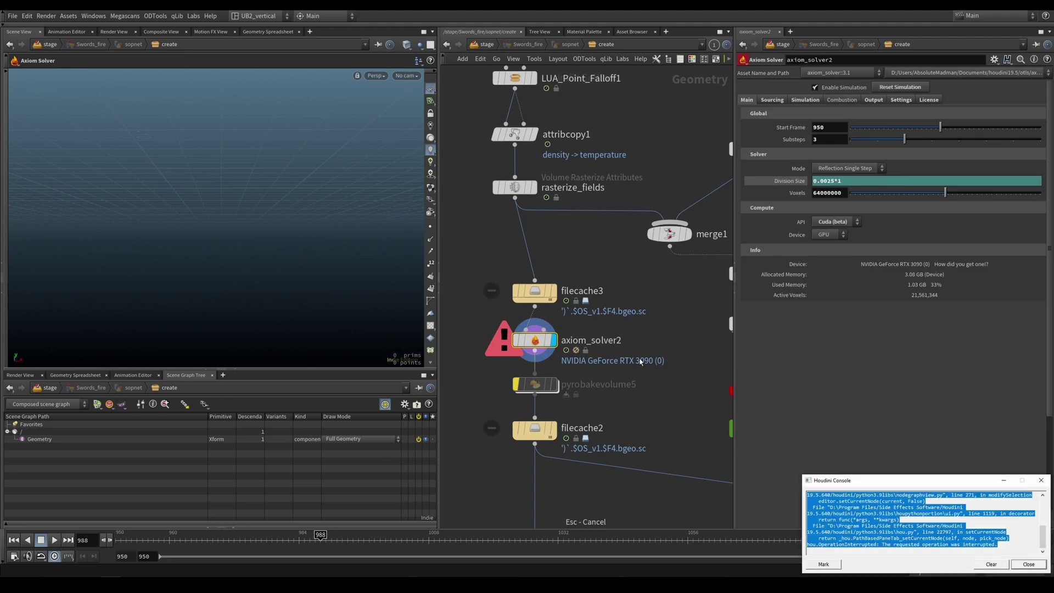
{"action": "left_click", "coordinate": [1002, 480]}
{"action": "key", "text": "ctrl+Up"}
{"action": "key", "text": "Up"}
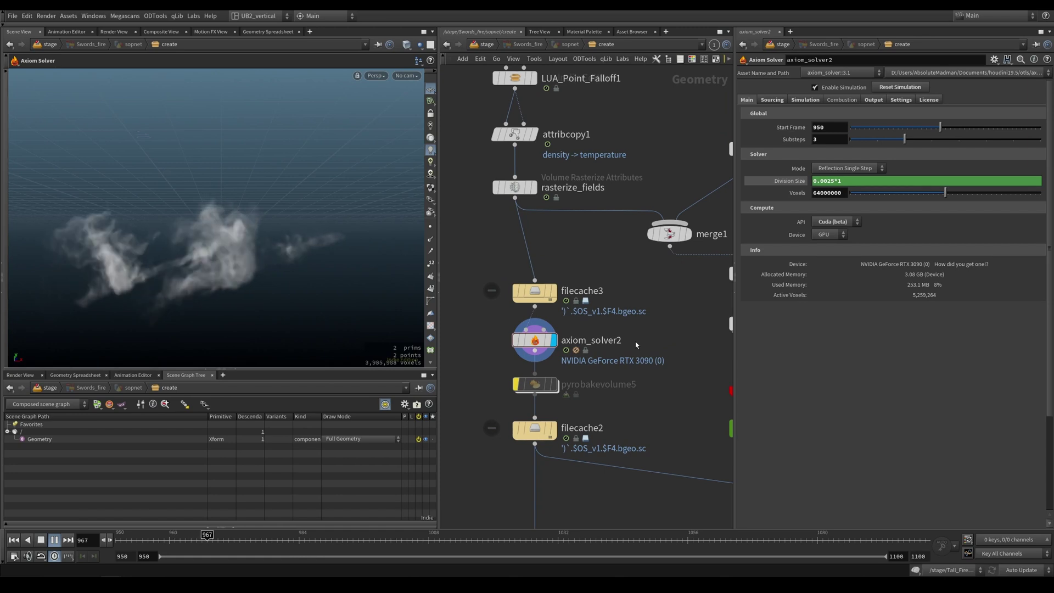
Space out the network by moving filecache3 and axiom_solver2 slightly upward.
{"action": "left_click_drag", "start_coordinate": [533, 291], "coordinate": [533, 272]}
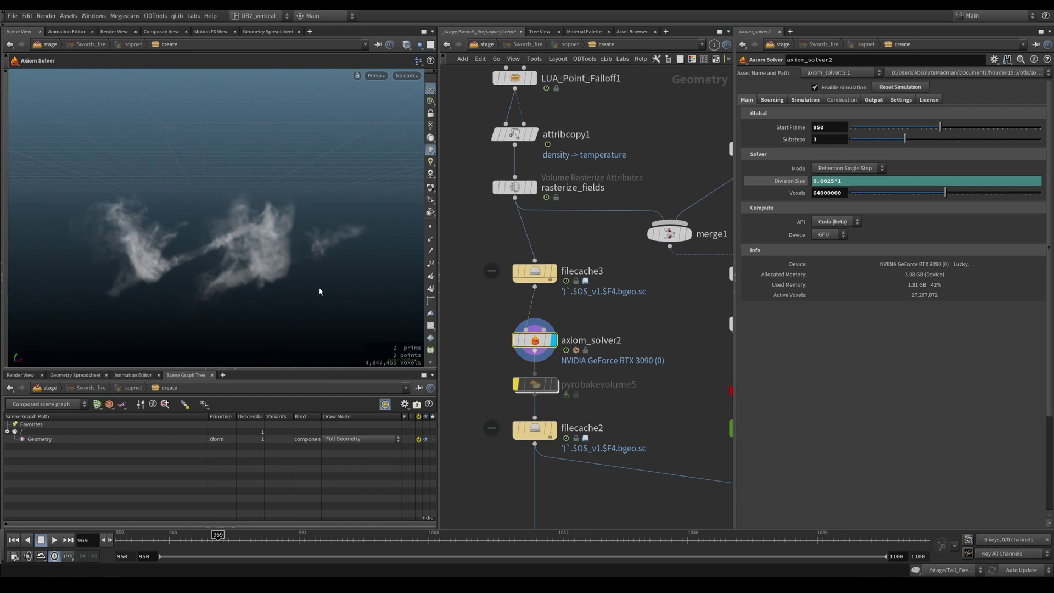
{"action": "left_click_drag", "start_coordinate": [542, 278], "coordinate": [543, 271]}
{"action": "left_click_drag", "start_coordinate": [542, 340], "coordinate": [543, 329]}
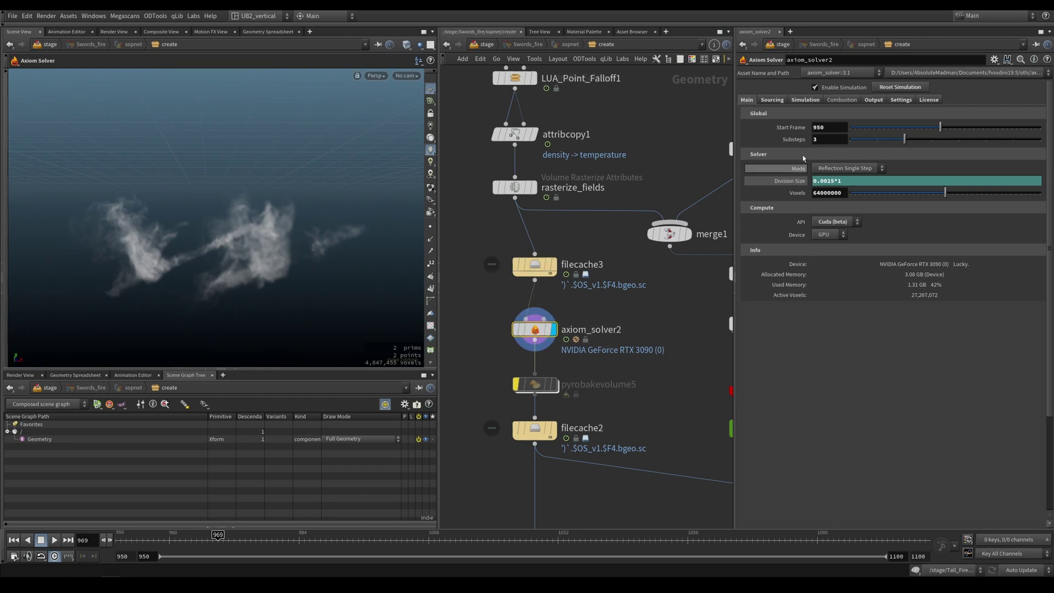
Review the sourcing, simulation, output and general settings of axiom_solver2, and return to its simulation parameters.
{"action": "left_click", "coordinate": [772, 99]}
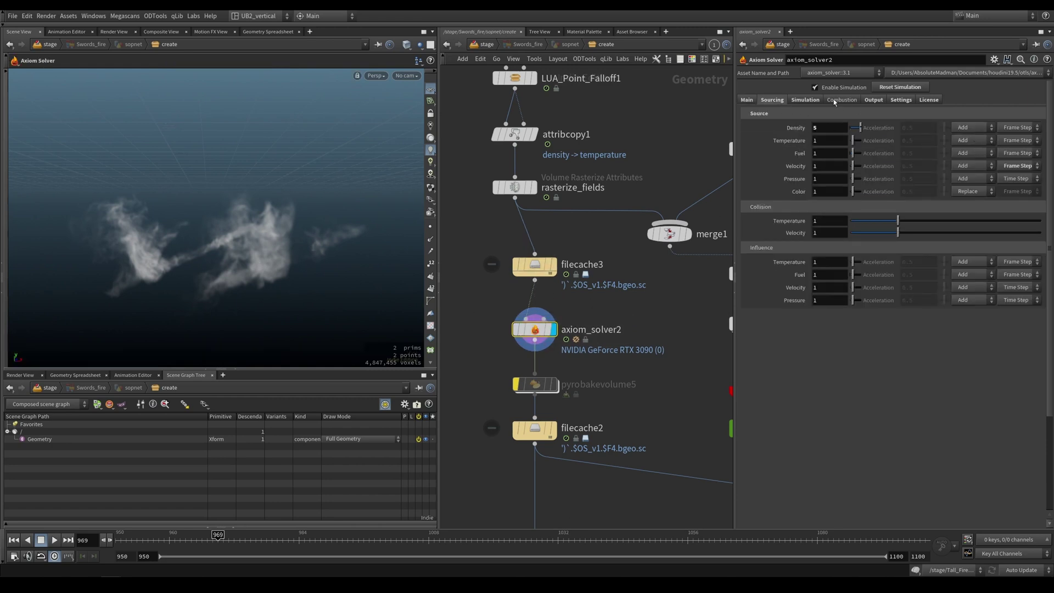
{"action": "left_click", "coordinate": [808, 100]}
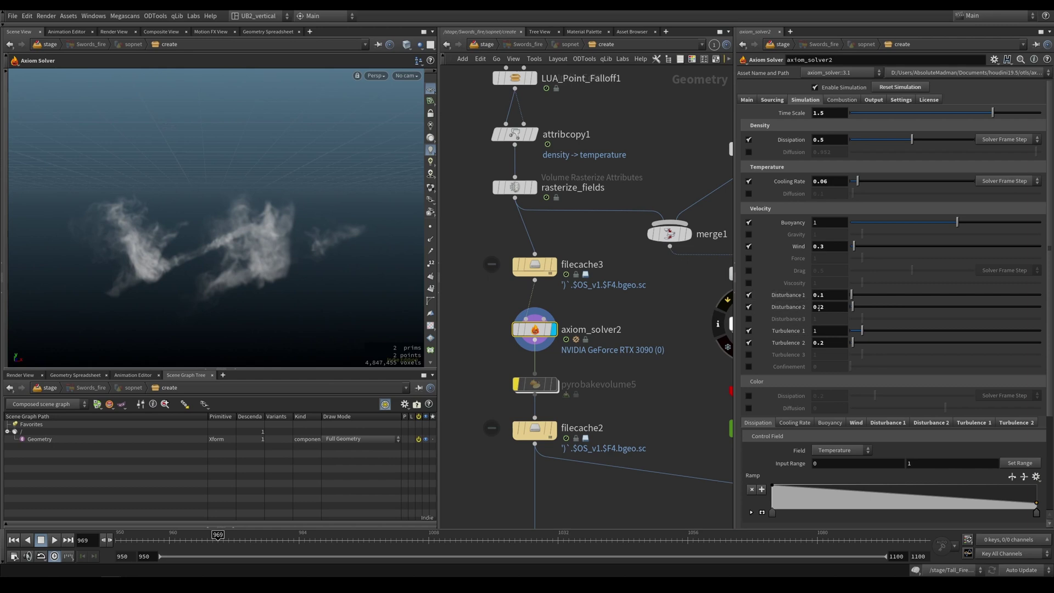
{"action": "left_click", "coordinate": [871, 100]}
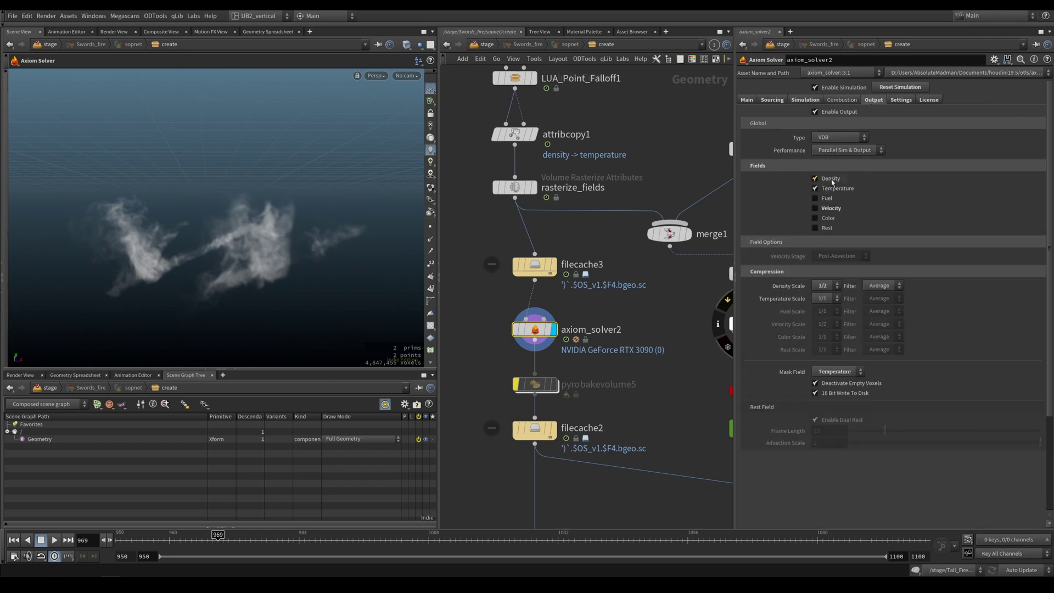
{"action": "left_click", "coordinate": [901, 101]}
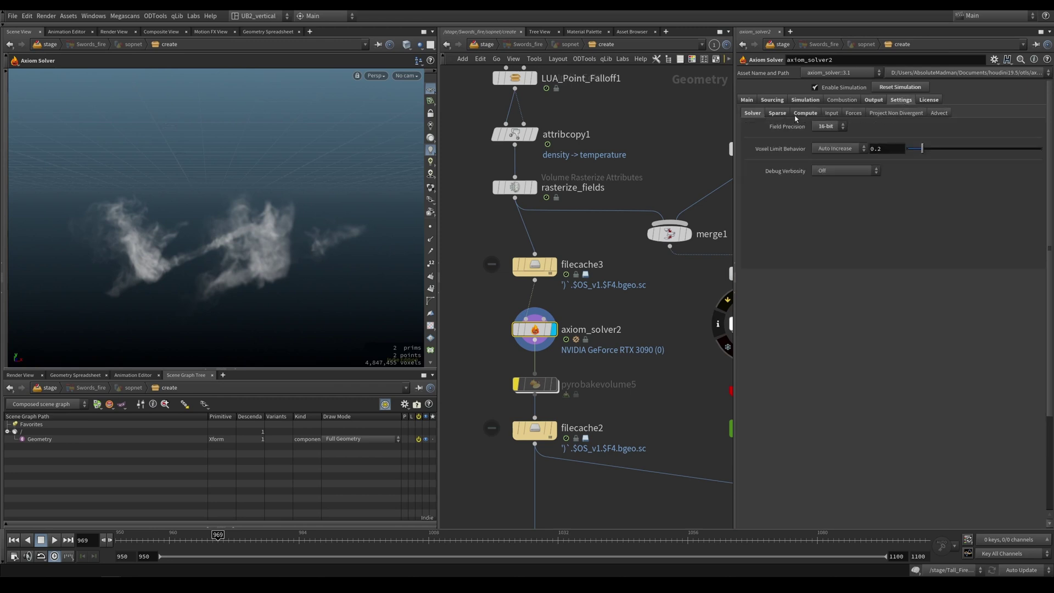
{"action": "left_click", "coordinate": [811, 101]}
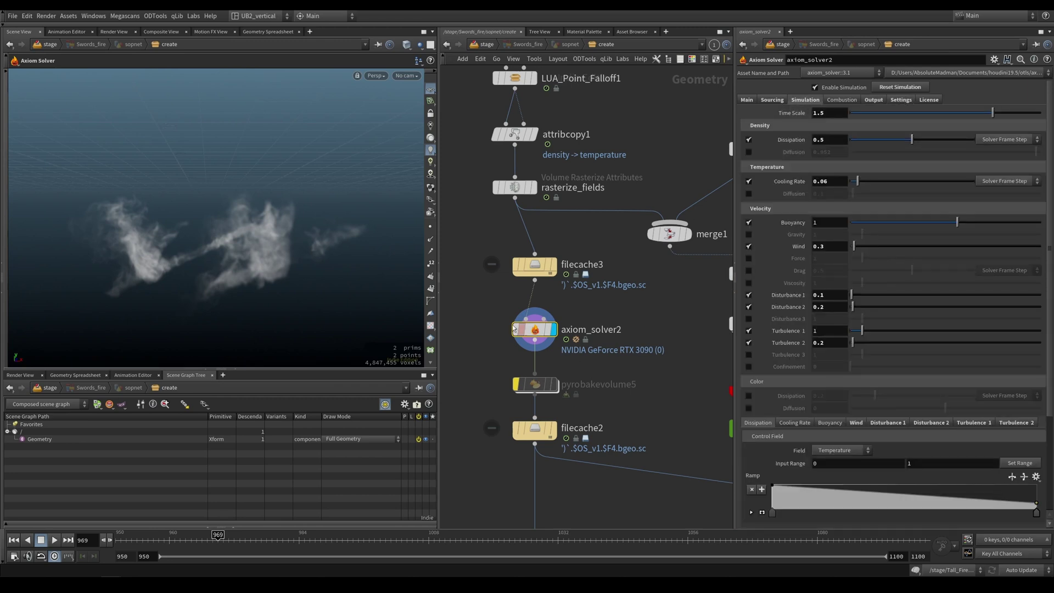
Display filecache2 below the solver and scrub the cached simulation to frame 980.
{"action": "middle_click_drag", "start_coordinate": [624, 354], "coordinate": [608, 282]}
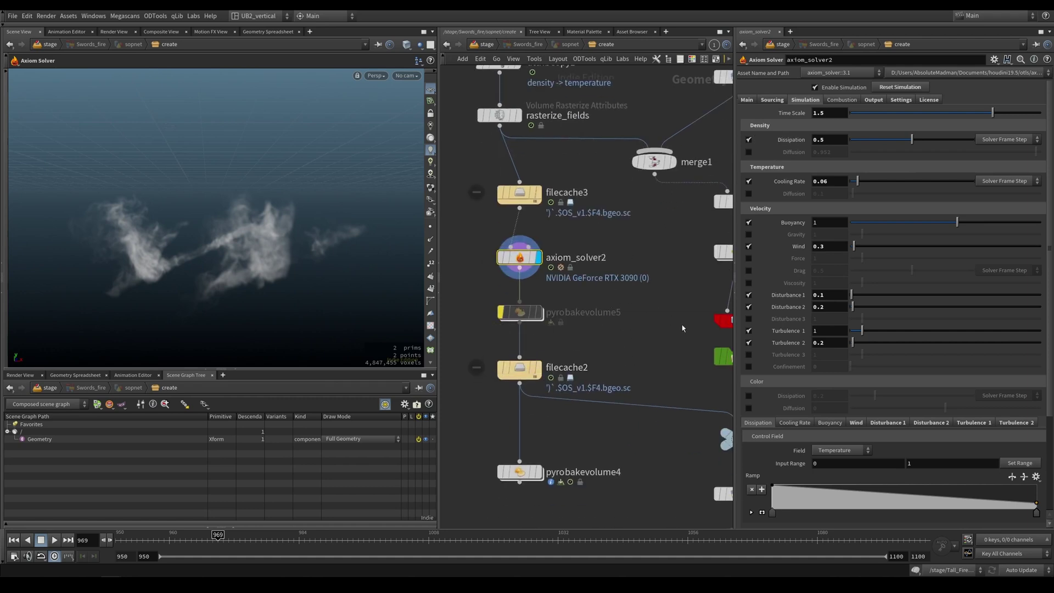
{"action": "scroll", "coordinate": [612, 352], "scroll_direction": "down", "scroll_amount": 3}
{"action": "middle_click_drag", "start_coordinate": [637, 360], "coordinate": [570, 309]}
{"action": "scroll", "coordinate": [581, 316], "scroll_direction": "up", "scroll_amount": 1}
{"action": "left_click", "coordinate": [526, 305]}
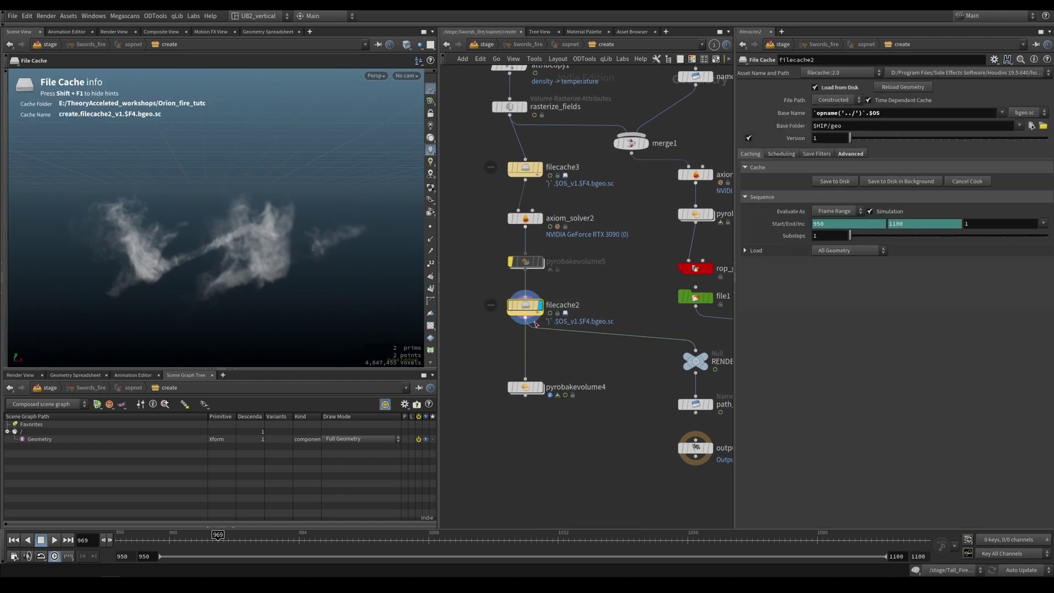
{"action": "mouse_move", "coordinate": [265, 544]}
{"action": "left_mouse_down"}
{"action": "mouse_move", "coordinate": [386, 549]}
{"action": "mouse_move", "coordinate": [151, 552]}
{"action": "mouse_move", "coordinate": [248, 556]}
{"action": "left_mouse_up"}
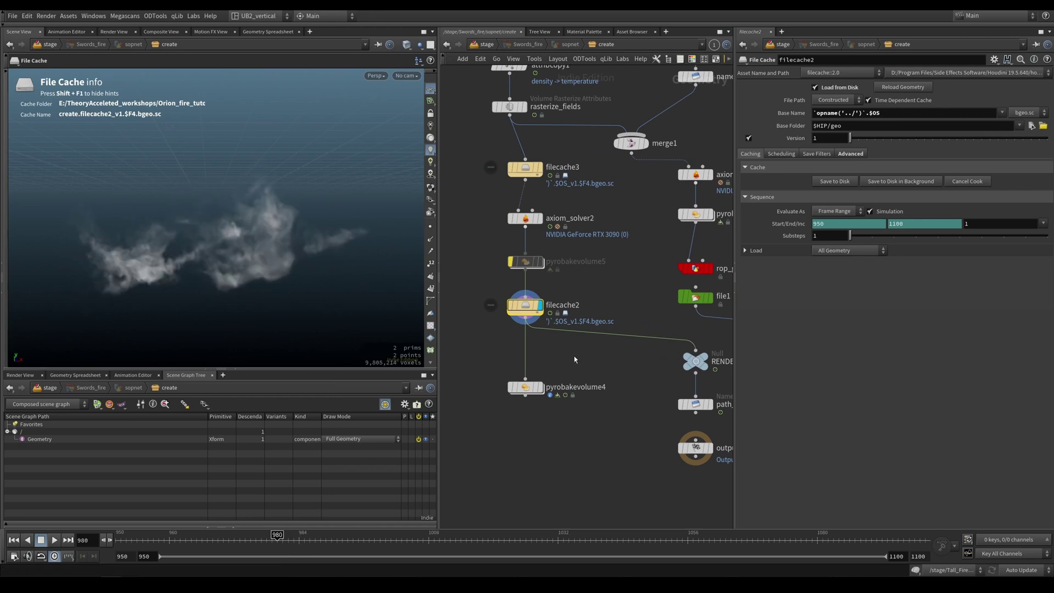
Display the RENDER null fed by filecache2, and switch the display back to filecache2.
{"action": "middle_click_drag", "start_coordinate": [599, 360], "coordinate": [595, 325]}
{"action": "left_click", "coordinate": [651, 312]}
{"action": "middle_click_drag", "start_coordinate": [506, 324], "coordinate": [555, 366]}
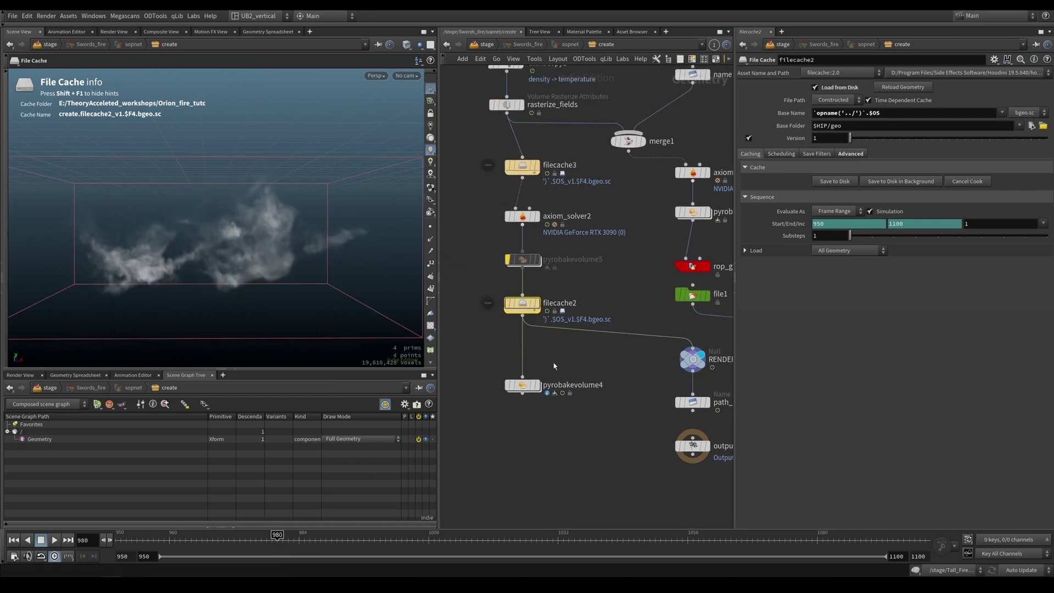
{"action": "left_click", "coordinate": [536, 304]}
Return to the stage level and display the volume6 node in the Sword_Fire box.
{"action": "key", "text": "u"}
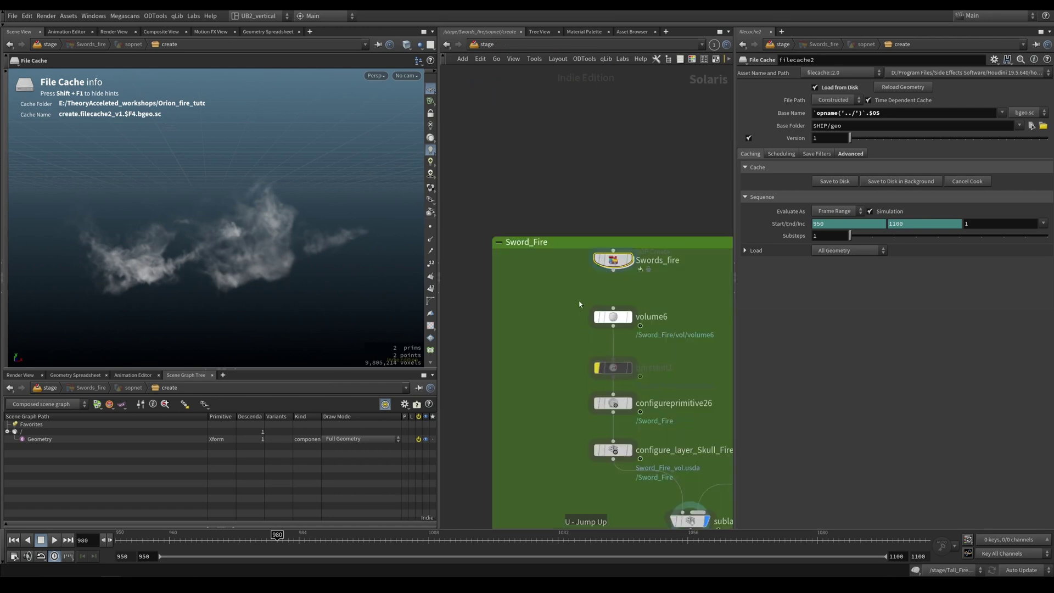
{"action": "left_click_drag", "start_coordinate": [571, 304], "coordinate": [642, 334]}
{"action": "key", "text": "r"}
{"action": "middle_click_drag", "start_coordinate": [587, 353], "coordinate": [533, 353]}
Add a new Volume node beside volume6 as a demonstration, compare it with volume6, and delete it.
{"action": "left_click", "coordinate": [483, 323]}
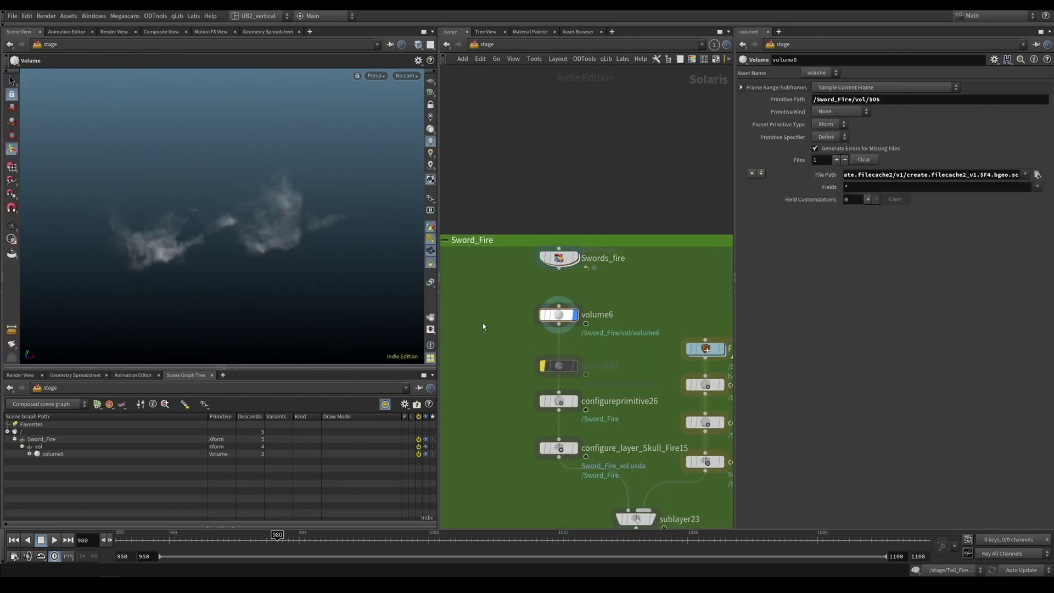
{"action": "key", "text": "Tab"}
{"action": "type", "text": "vol"}
{"action": "key", "text": "Return"}
{"action": "left_click", "coordinate": [500, 333]}
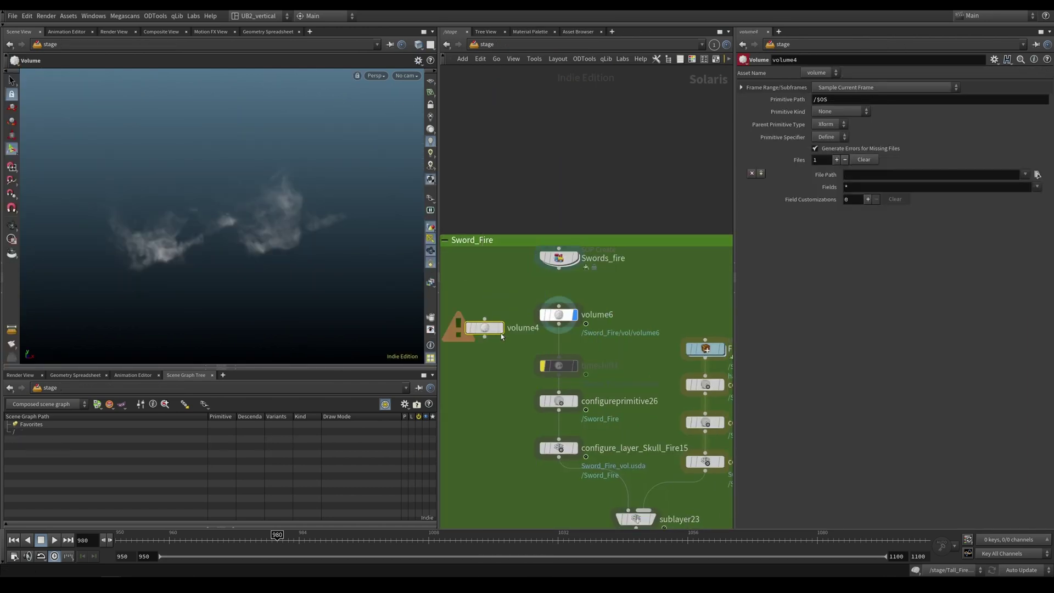
{"action": "left_click", "coordinate": [571, 317]}
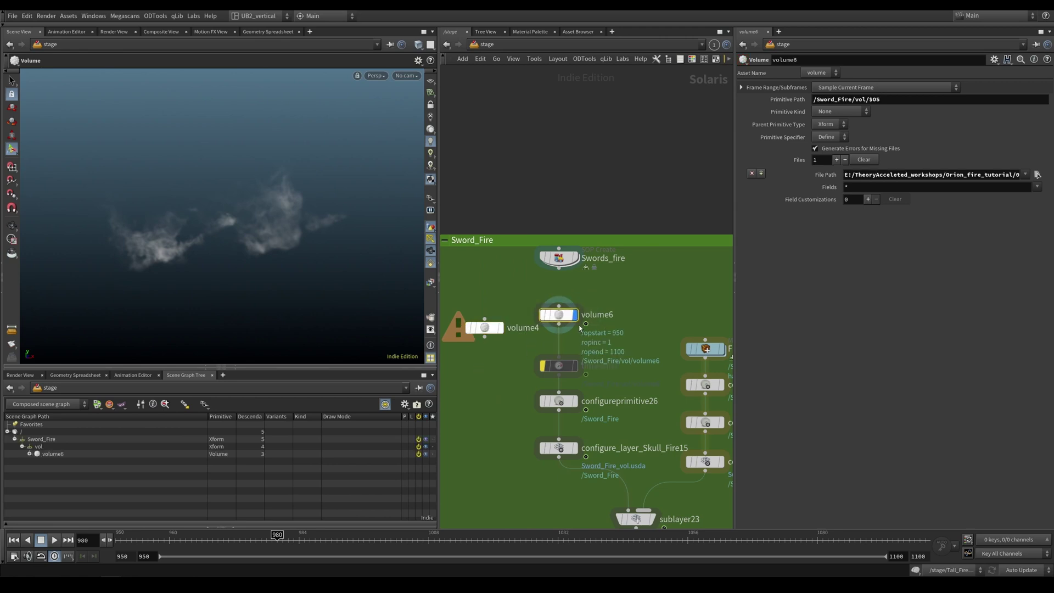
{"action": "key", "text": "Delete"}
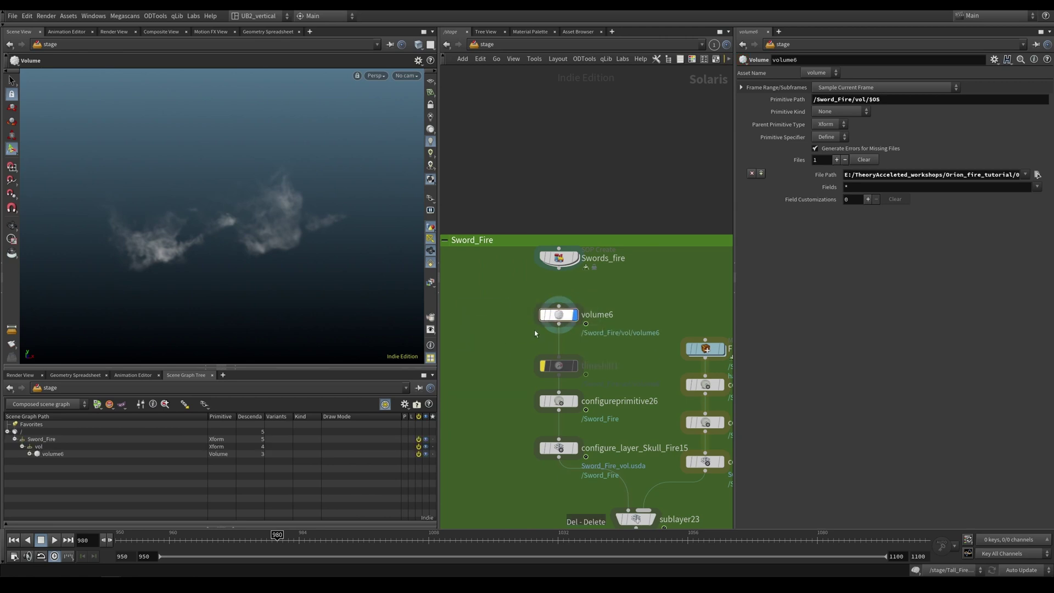
Choose the create.filecache2_v1.$F4.bgeo.sc sequence as the File Path of volume6.
{"action": "left_click", "coordinate": [556, 319]}
{"action": "left_click", "coordinate": [1037, 174]}
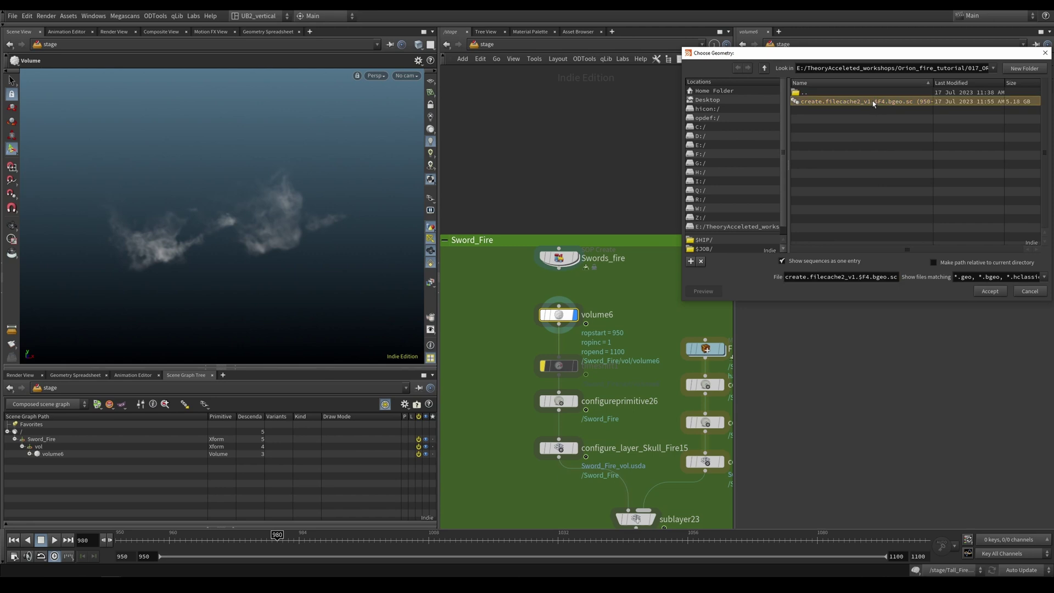
{"action": "double_click", "coordinate": [874, 108]}
{"action": "left_click", "coordinate": [862, 224]}
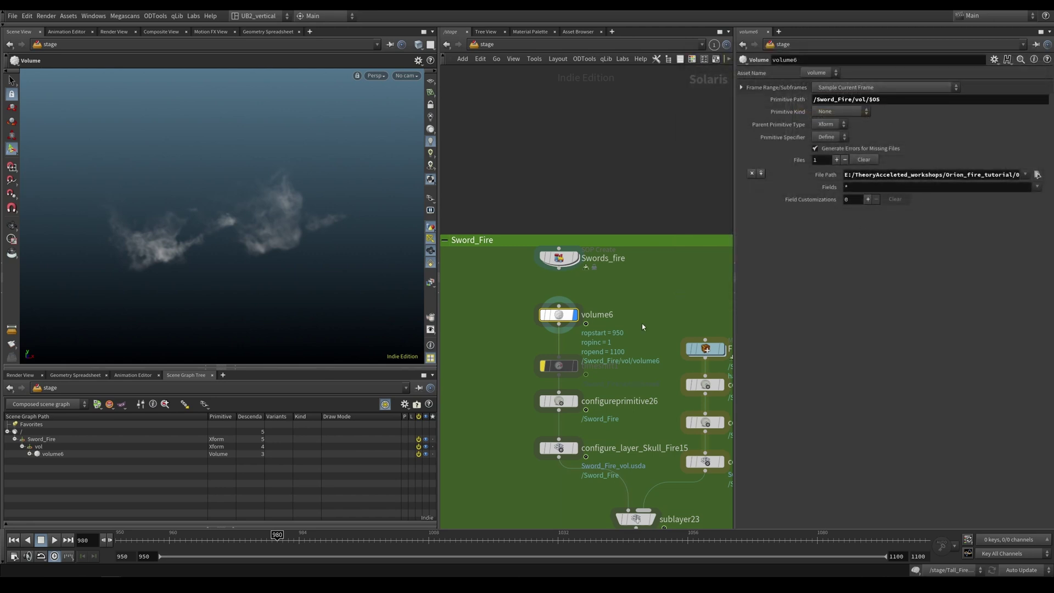
{"action": "scroll", "coordinate": [641, 324], "scroll_direction": "down", "scroll_amount": 4}
{"action": "scroll", "coordinate": [571, 270], "scroll_direction": "up", "scroll_amount": 2}
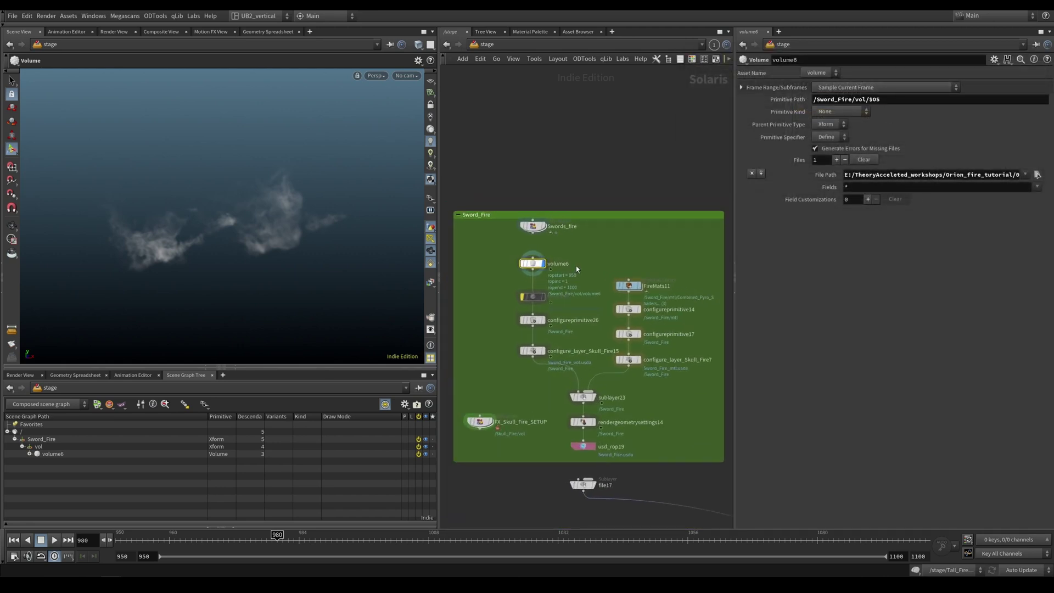
{"action": "middle_click_drag", "start_coordinate": [610, 269], "coordinate": [579, 239]}
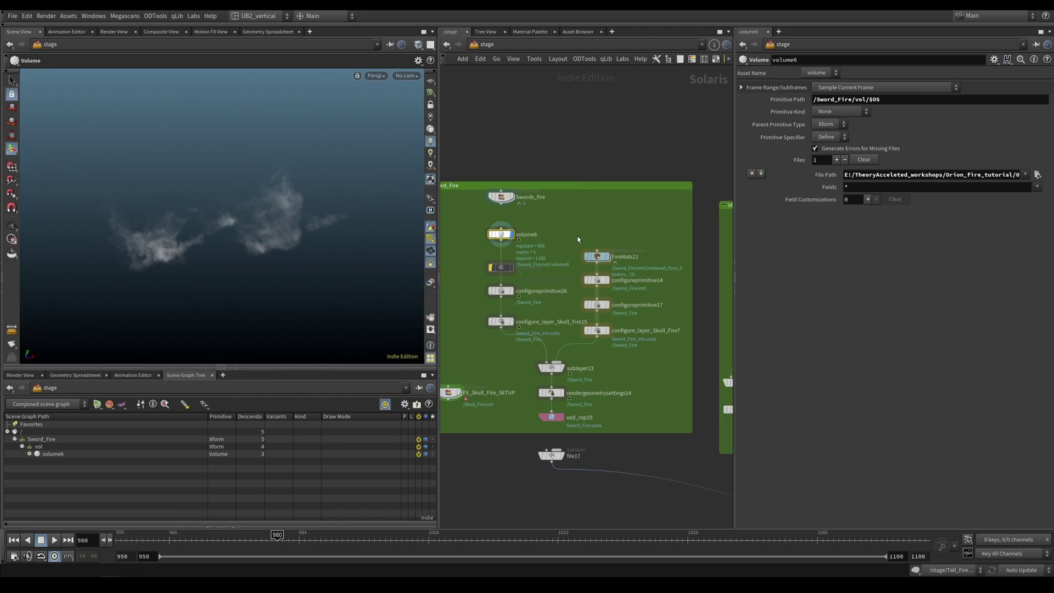